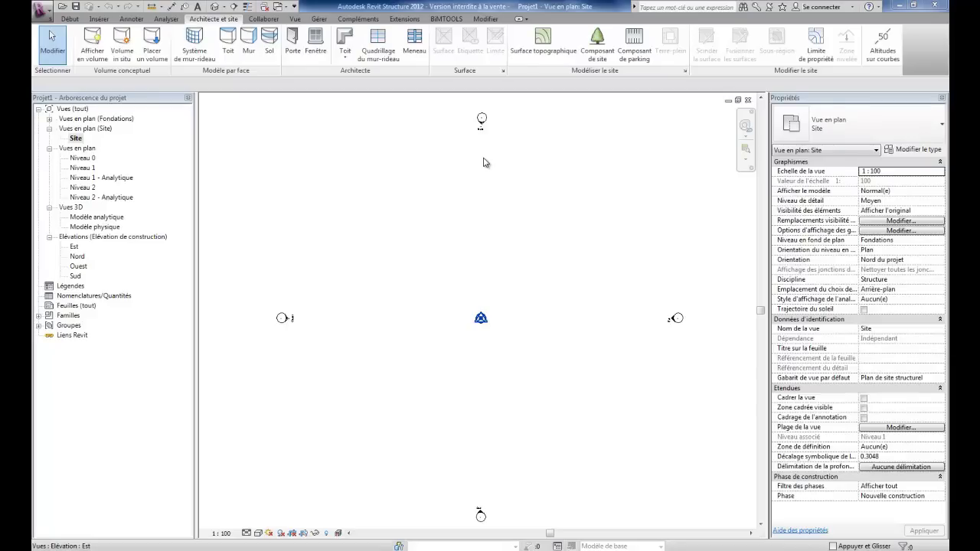
Start a new toposurface, try the points-file import, cancel it, and switch to Placer un point
left_click(542, 39)
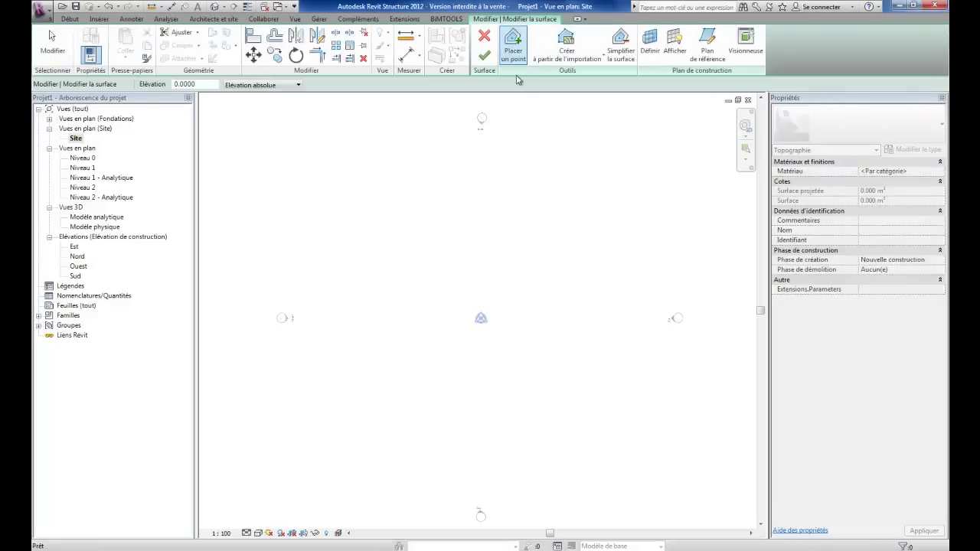
left_click(580, 55)
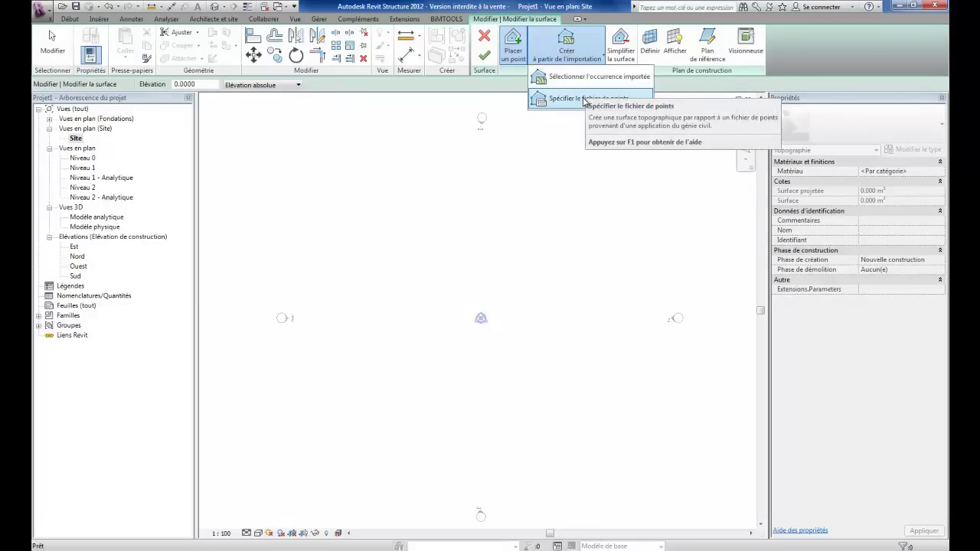
left_click(584, 100)
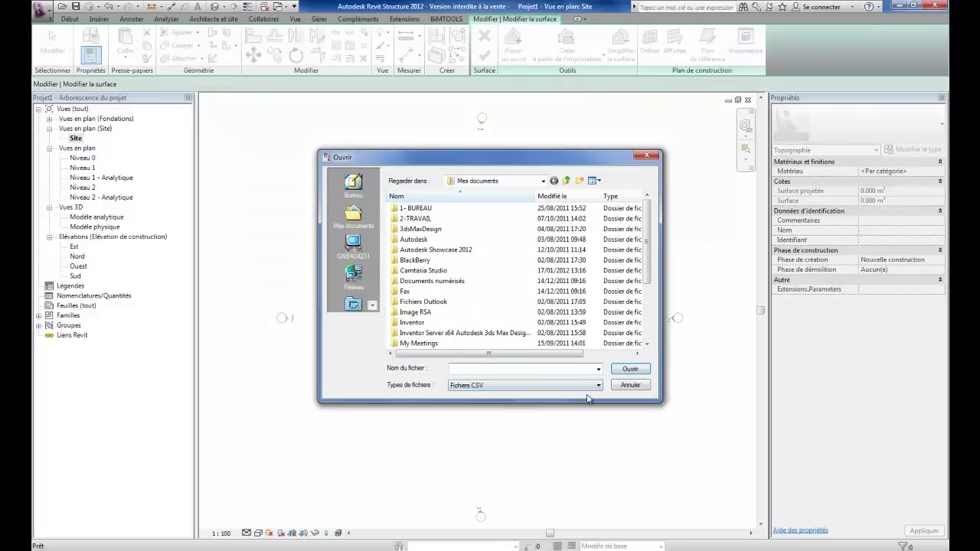
left_click(629, 385)
left_click(567, 53)
left_click(580, 77)
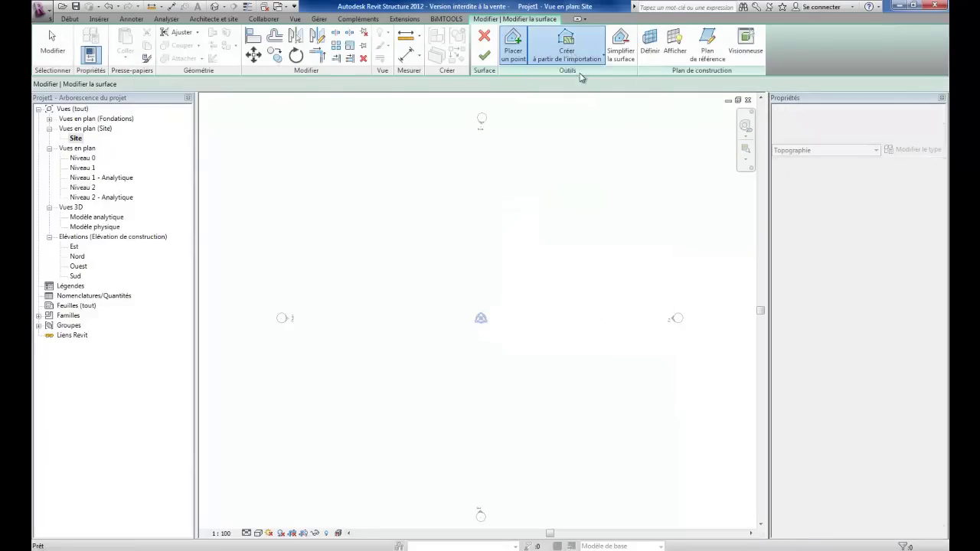
left_click(556, 303)
Place topography points at absolute elevation 0 across the site and toward the lower right
left_click(515, 56)
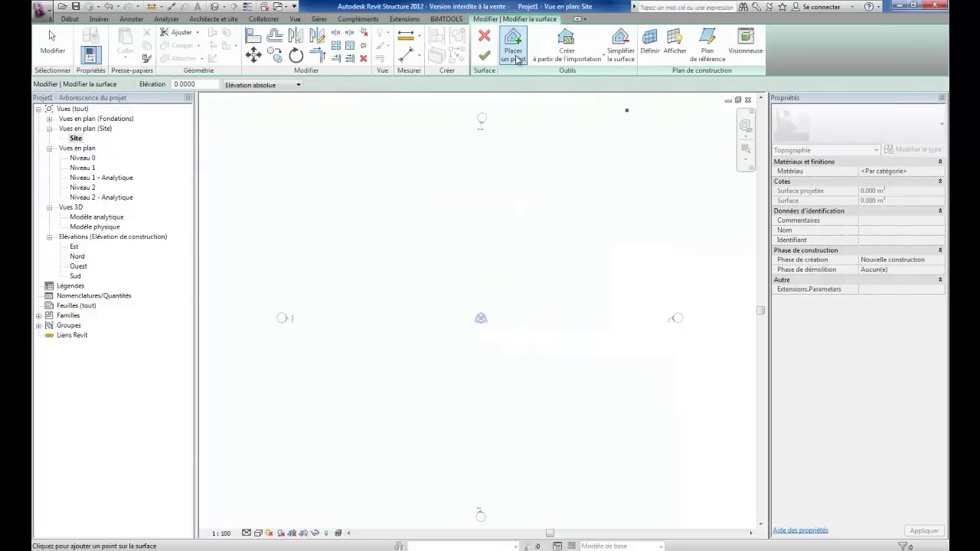
left_click(277, 85)
left_click(274, 97)
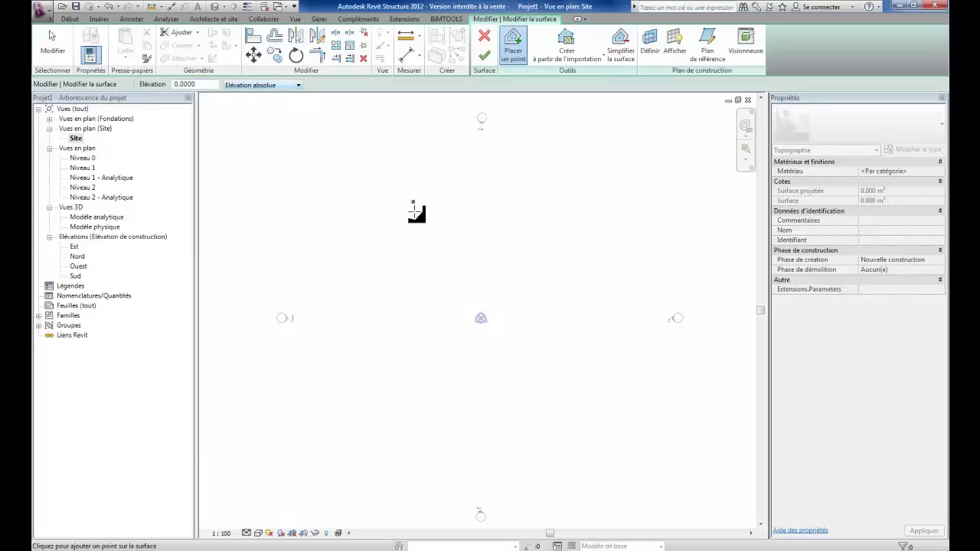
left_click(323, 253)
left_click(382, 253)
left_click(453, 262)
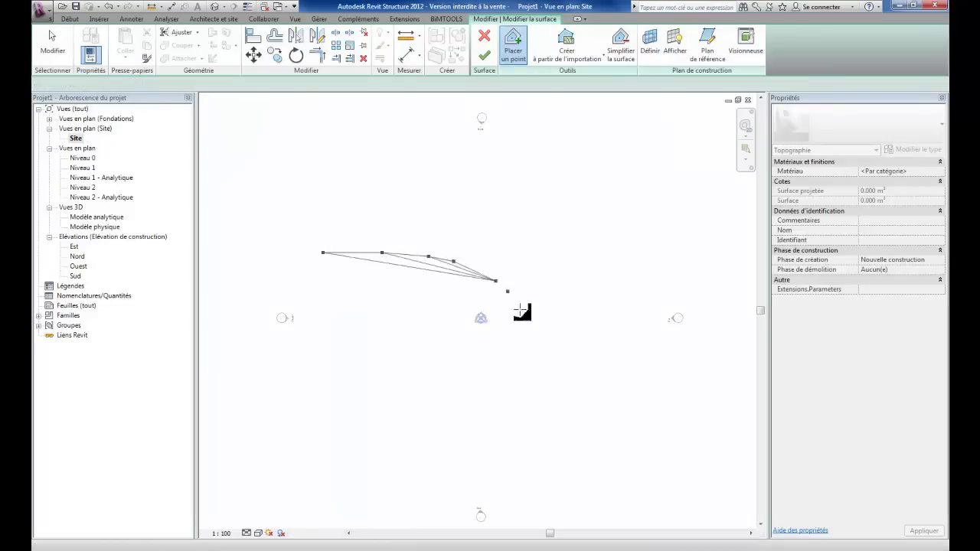
left_click(518, 307)
left_click(551, 381)
left_click(607, 489)
left_click(663, 468)
left_click(692, 462)
left_click(706, 472)
left_click(710, 482)
left_click(715, 491)
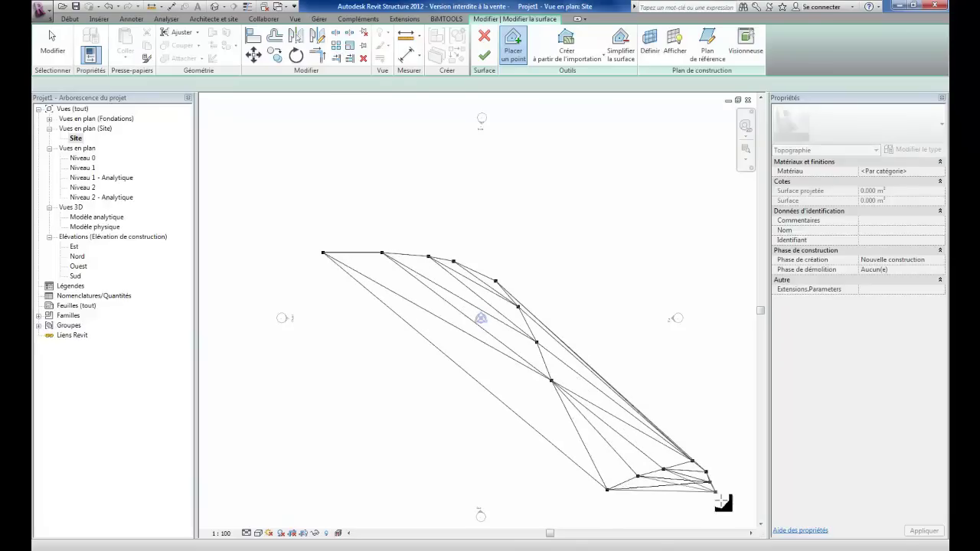
Extend the surface with points at both bottom corners and the right edge, reaching 1937.233 m²
double_click(206, 86)
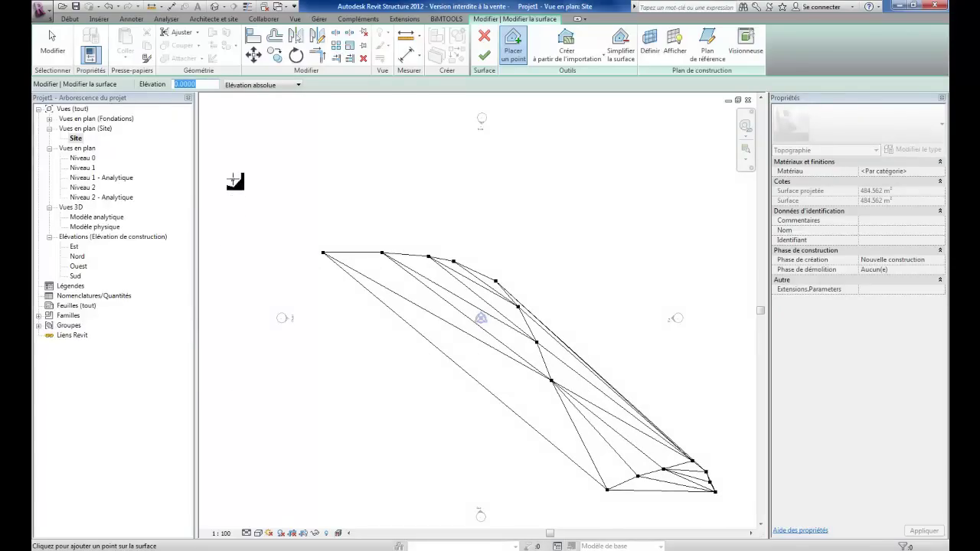
left_click_drag(272, 207, 207, 190)
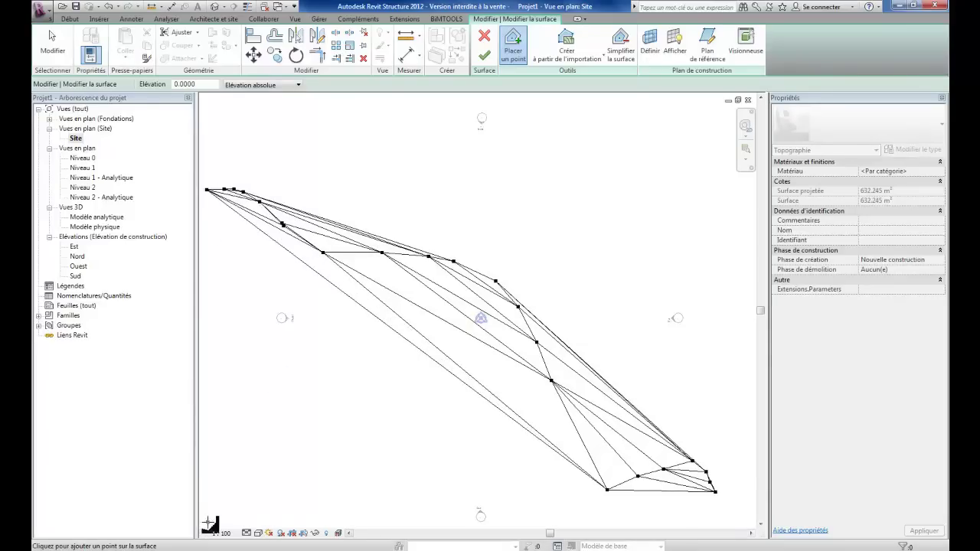
left_click(208, 522)
left_click(751, 524)
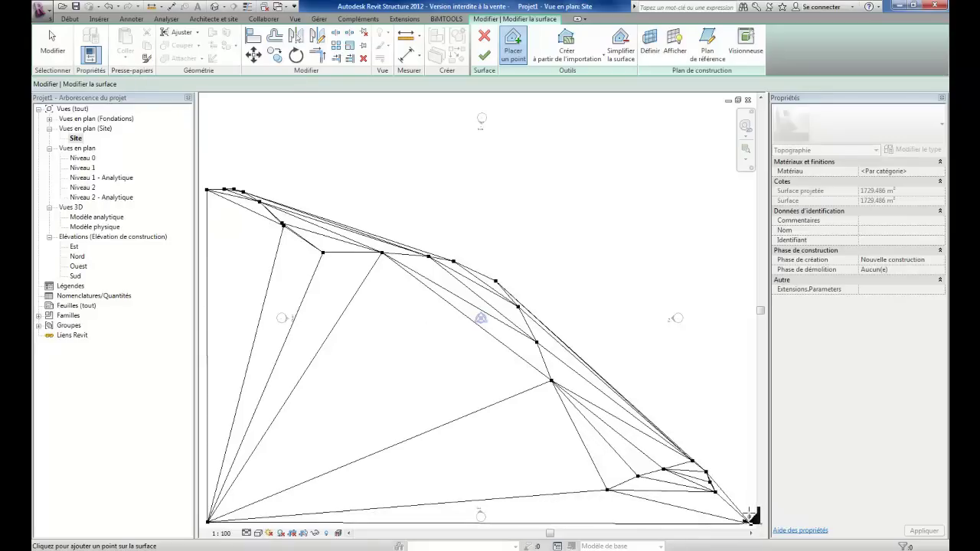
left_click(750, 482)
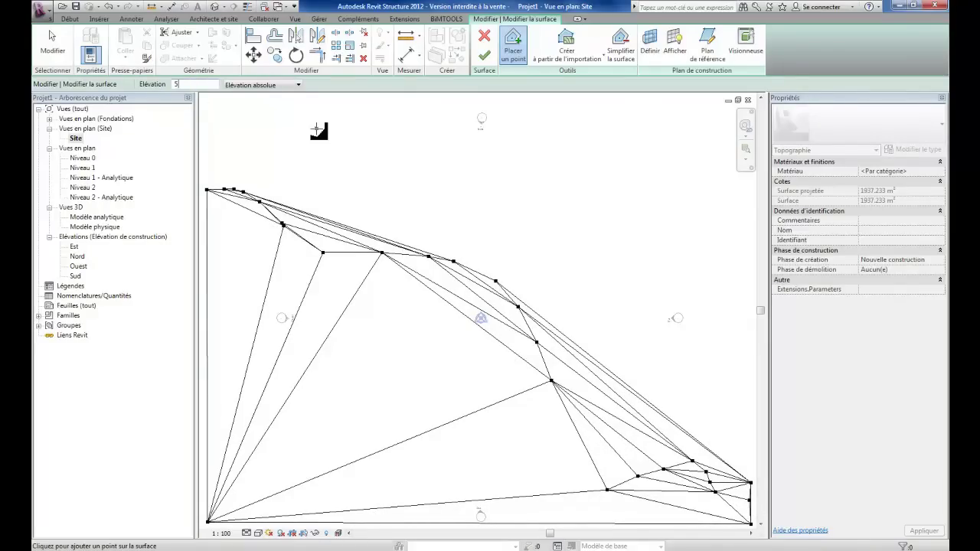
Place elevation-5 points along the top edge and down the right edge of the surface
left_click(208, 157)
left_click(304, 146)
left_click(357, 144)
left_click(385, 153)
left_click(418, 178)
left_click(480, 189)
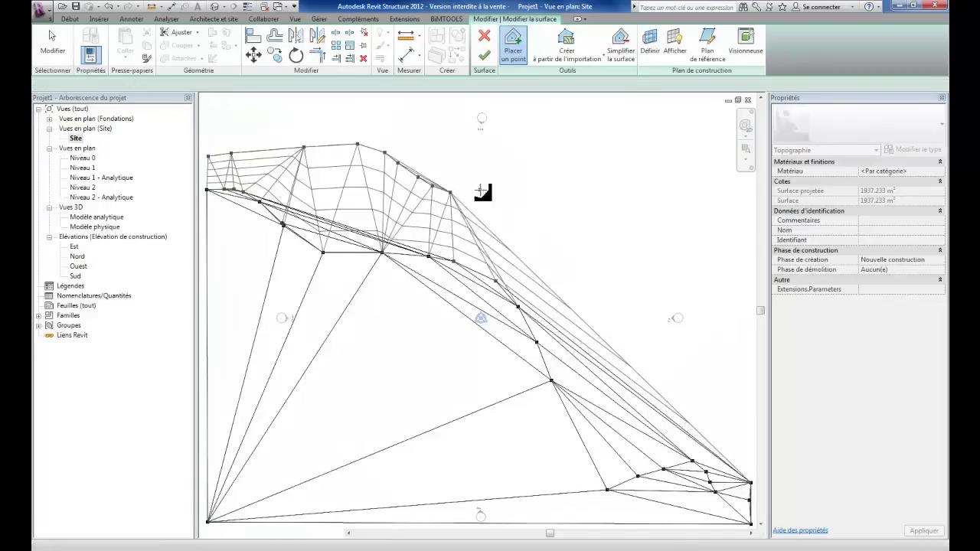
left_click(546, 168)
left_click(585, 160)
left_click(617, 162)
left_click(661, 202)
left_click(684, 257)
left_click(693, 336)
left_click(730, 371)
left_click(746, 381)
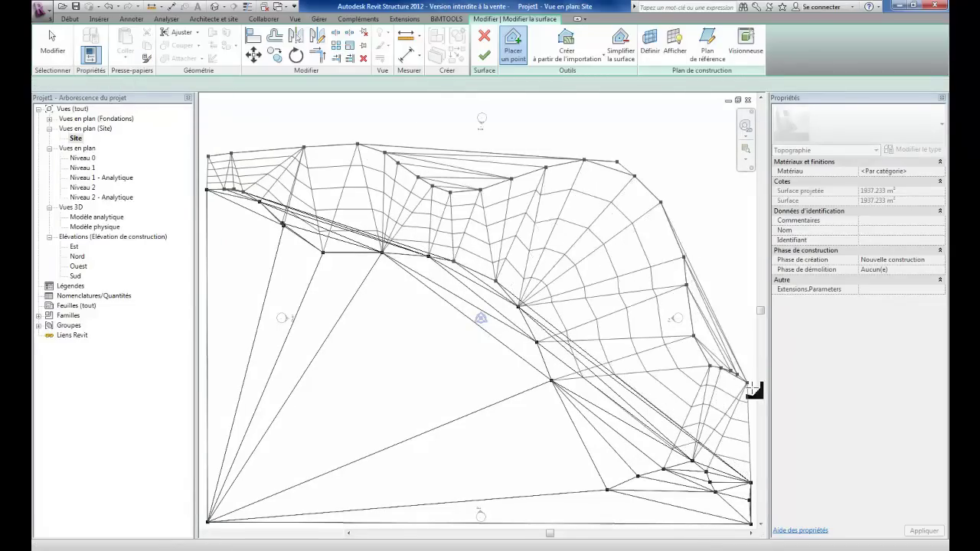
Add elevation-5 points along the very top and near the top-right corner, then finish the surface
left_click(221, 106)
left_click(543, 103)
left_click(632, 103)
left_click(688, 114)
left_click(726, 135)
left_click(743, 229)
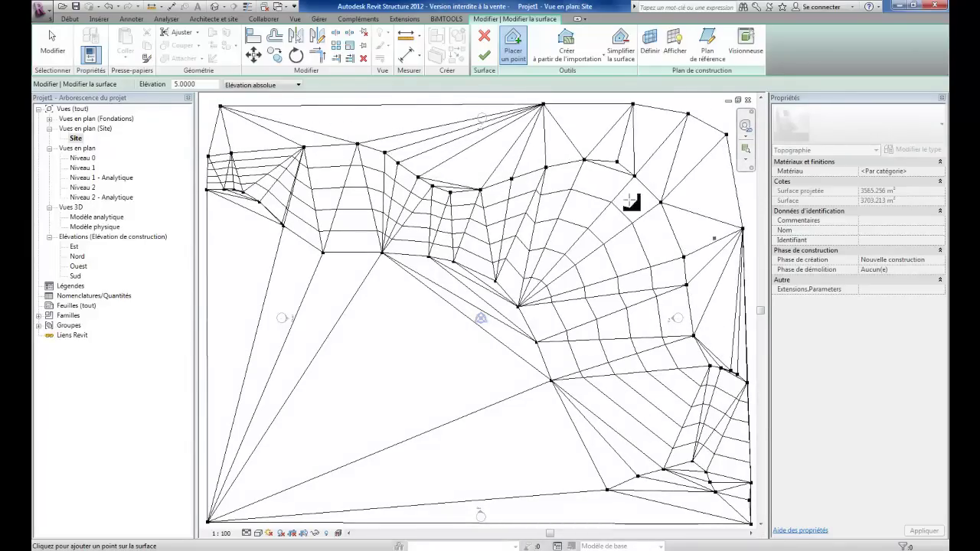
left_click(484, 55)
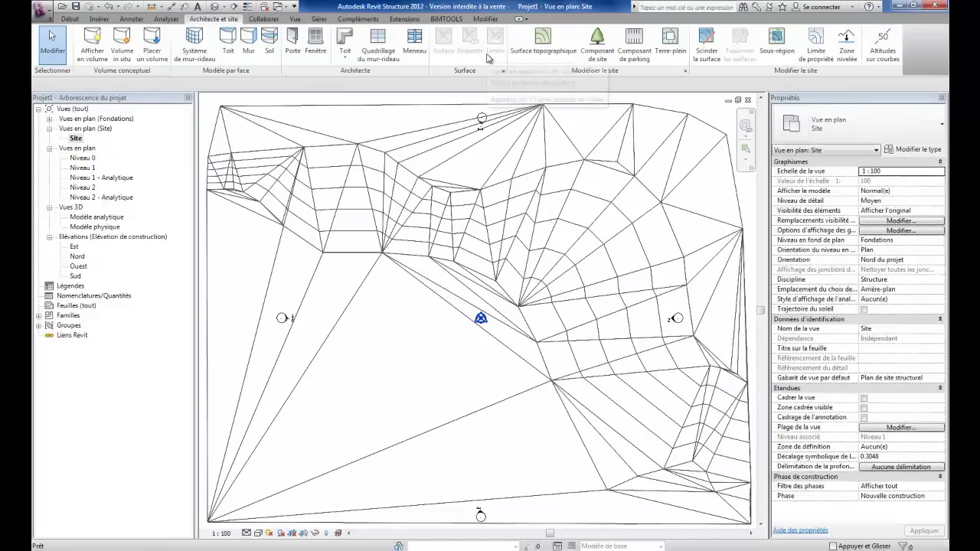
Open the Modèle physique 3D view and make all categories visible with VG
double_click(93, 227)
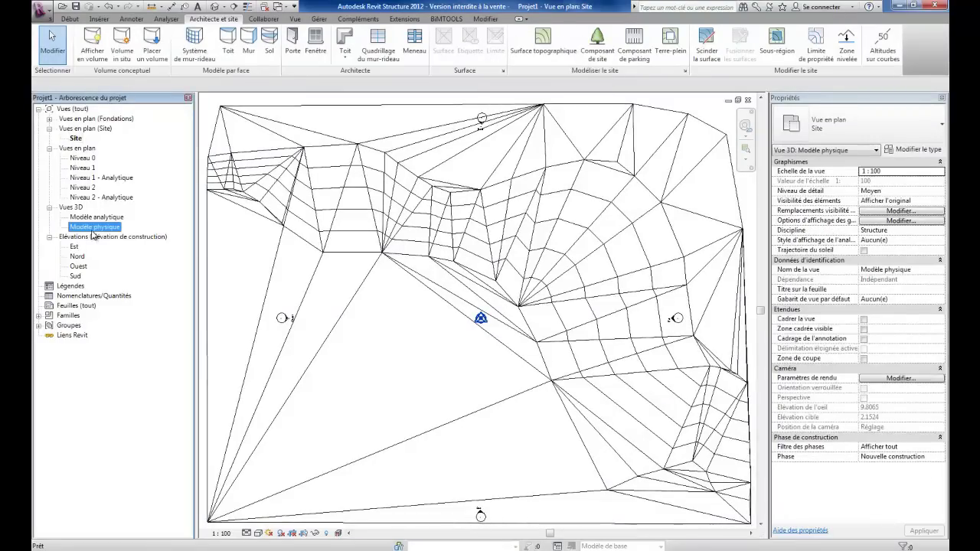
key("v")
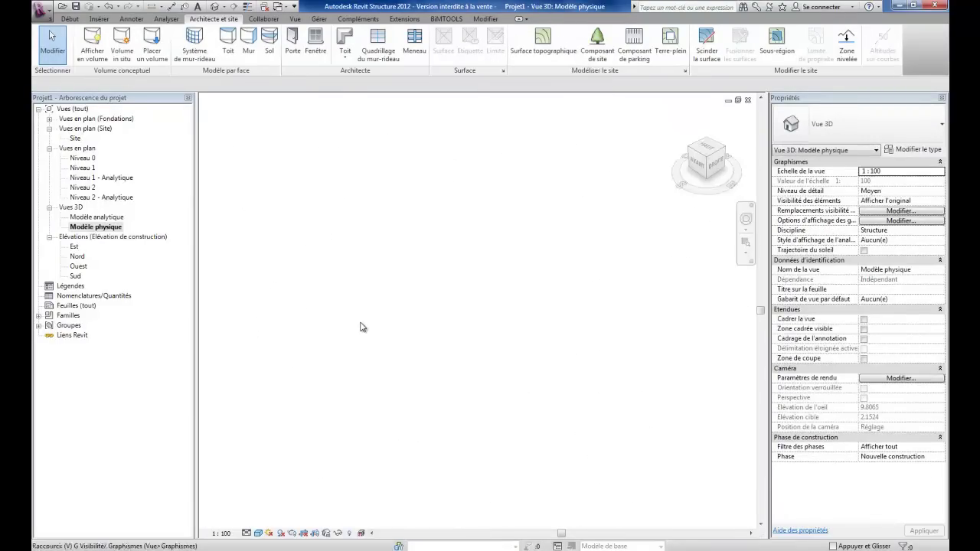
key("g")
left_click(246, 297)
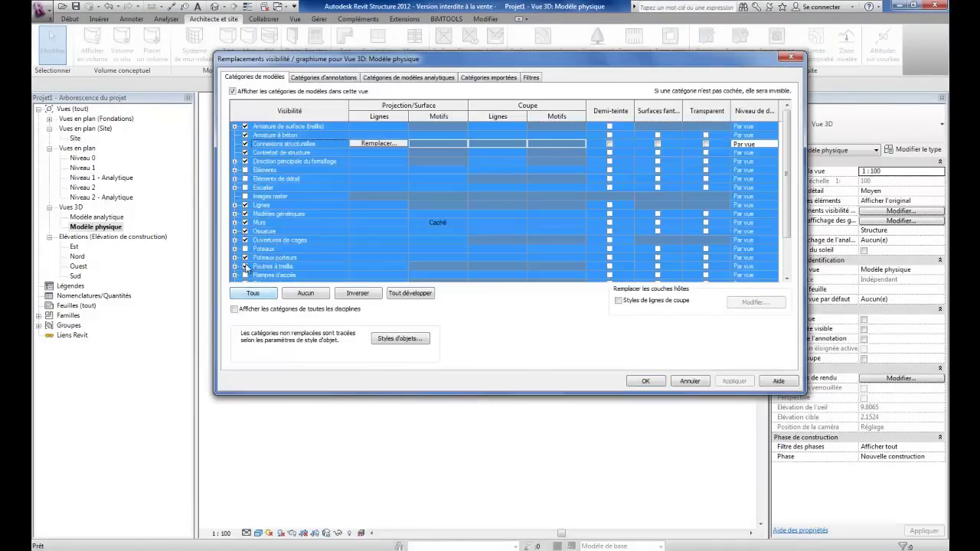
left_click(733, 381)
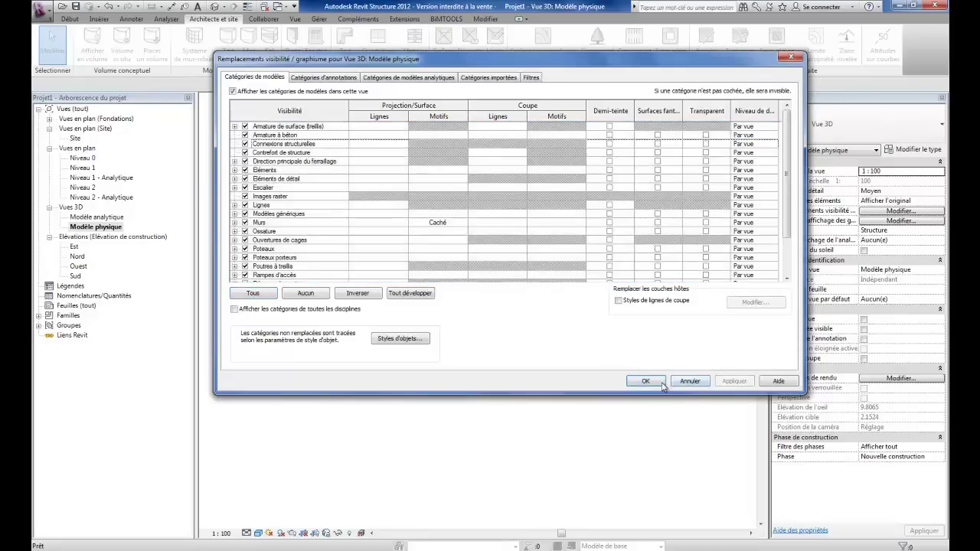
left_click(645, 380)
Reopen VG, list categories from every discipline, select all, and confirm
key("v")
key("g")
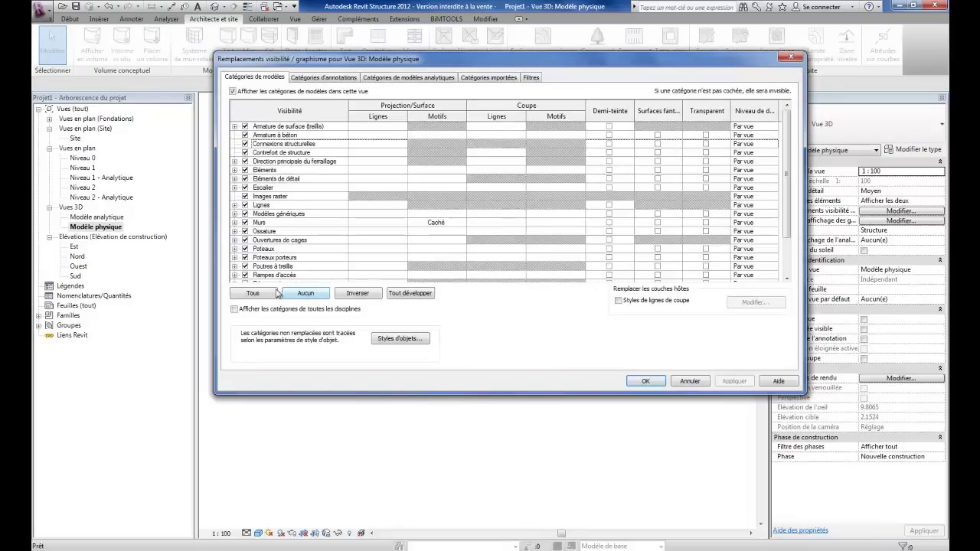
left_click(249, 294)
left_click(246, 277)
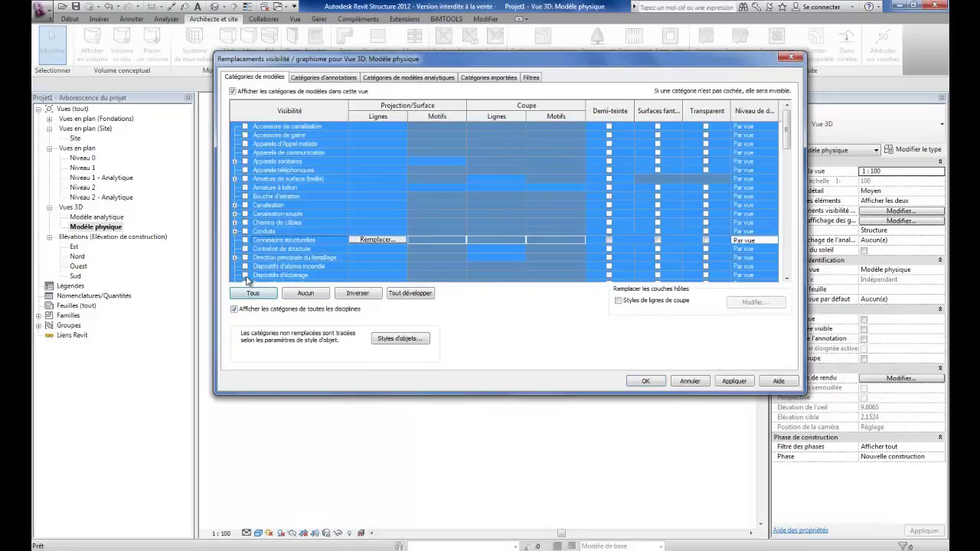
left_click(734, 381)
left_click(646, 380)
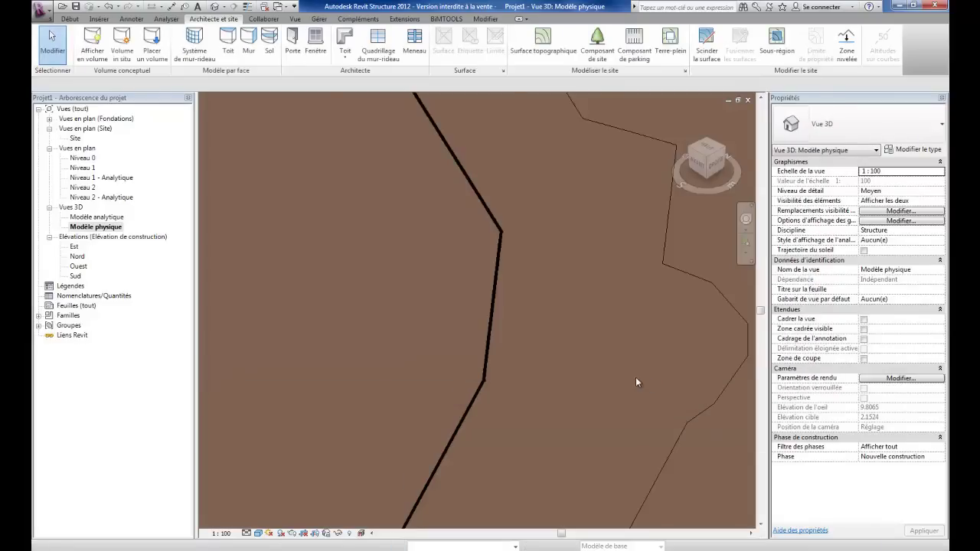
Inspect the sloped, contoured terrain in 3D and open the Paramètres du site dialog
scroll(605, 306, "down", 2)
scroll(578, 249, "down", 4)
scroll(551, 254, "down", 1)
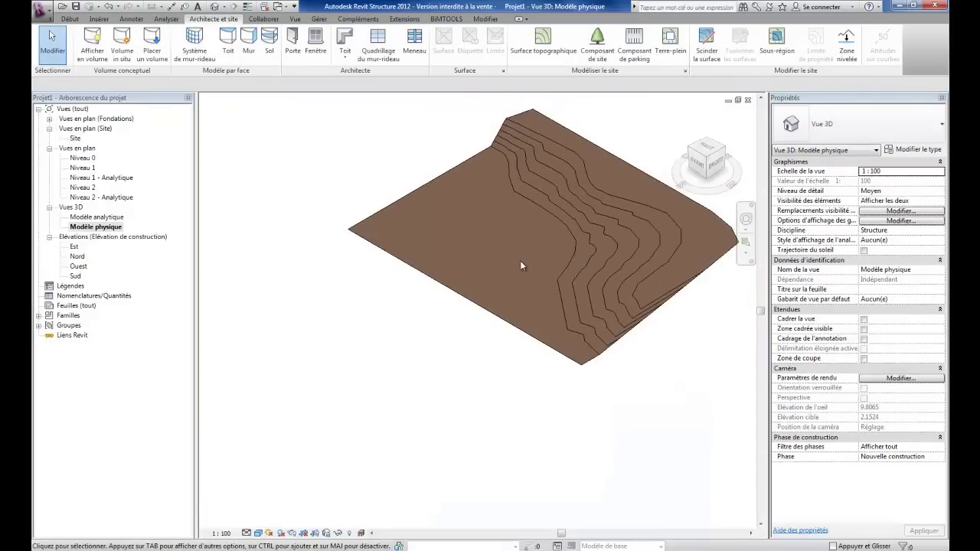
mouse_move(526, 270)
middle_mouse_down("shift")
mouse_move(619, 271)
mouse_move(684, 254)
mouse_move(494, 372)
middle_mouse_up("shift")
scroll(490, 367, "up", 2)
scroll(487, 364, "up", 3)
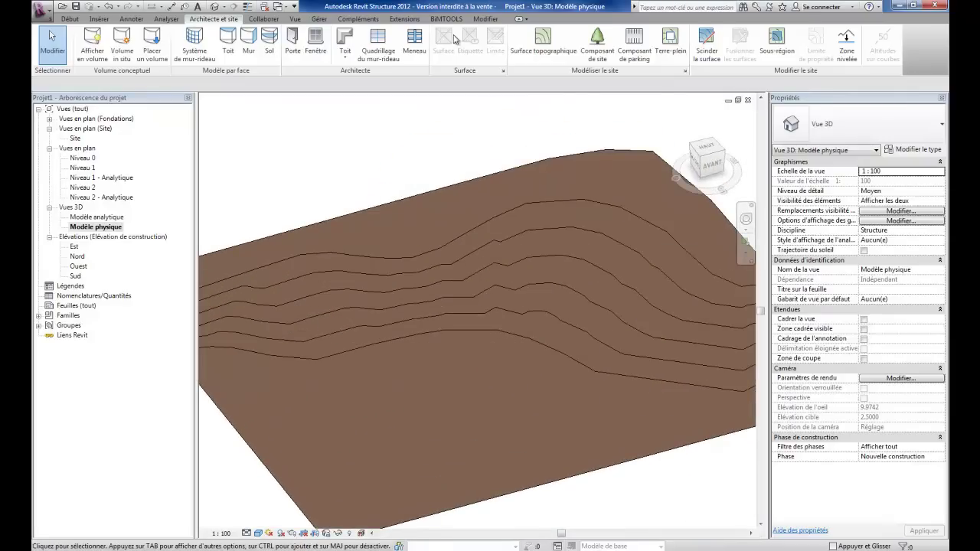
left_click(685, 71)
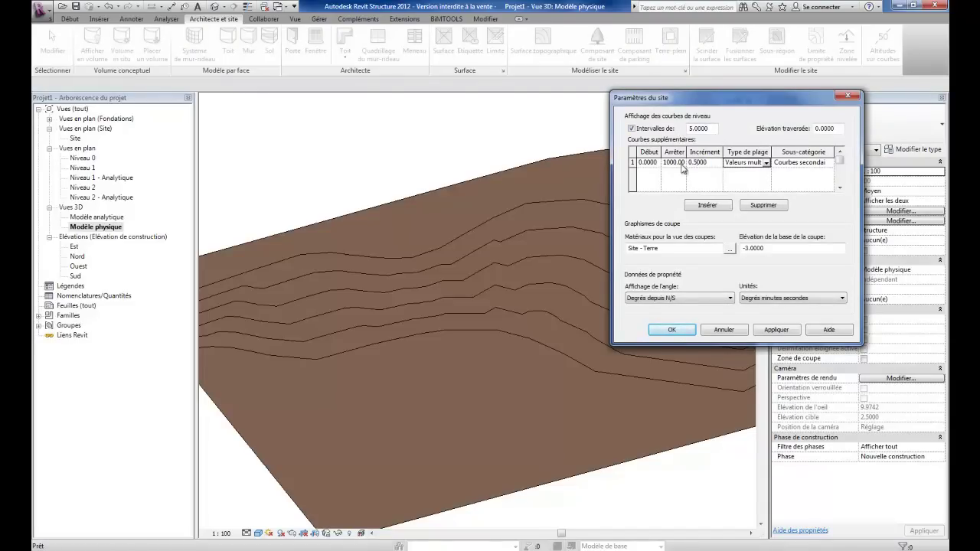
Insert a new contour row set to Courbes principales and apply the site settings
left_click(784, 331)
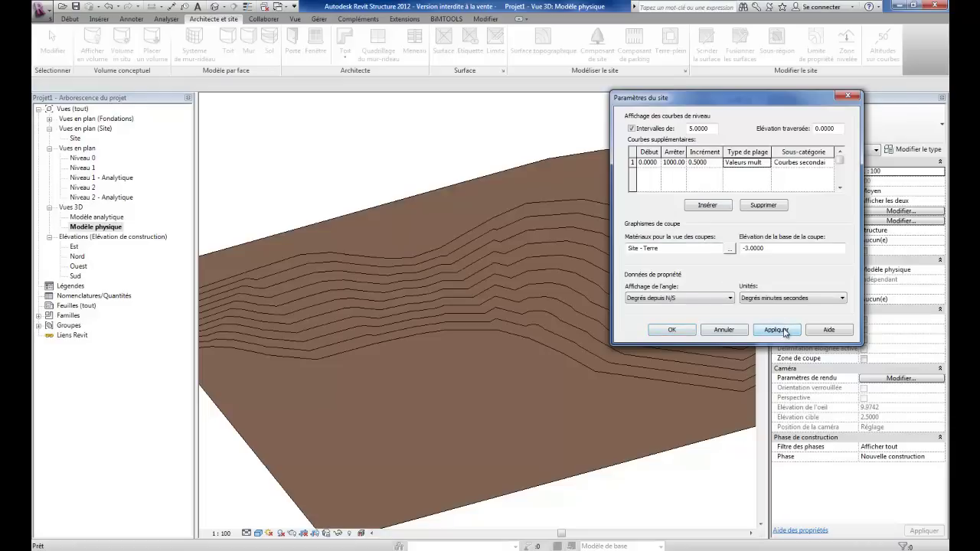
left_click(828, 166)
left_click(829, 166)
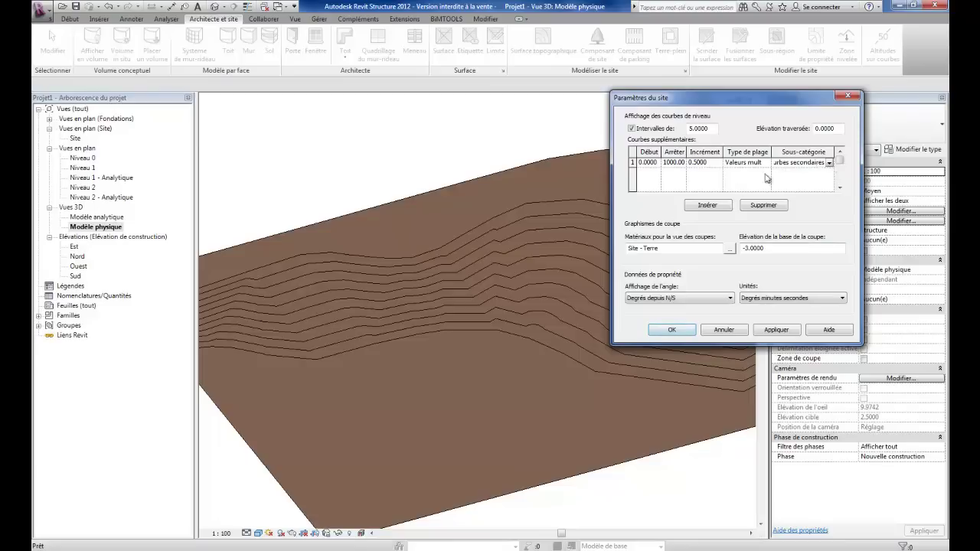
left_click(634, 163)
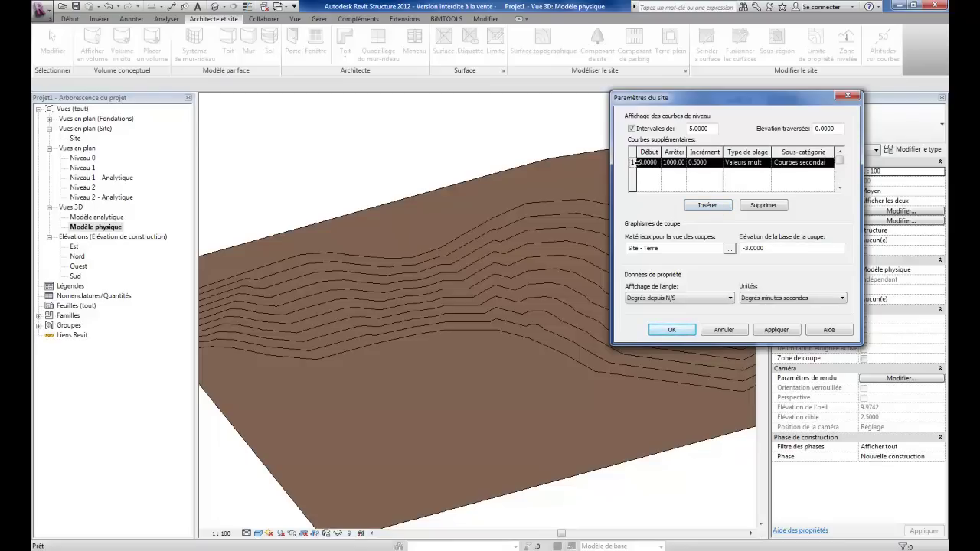
left_click(708, 209)
left_click(813, 173)
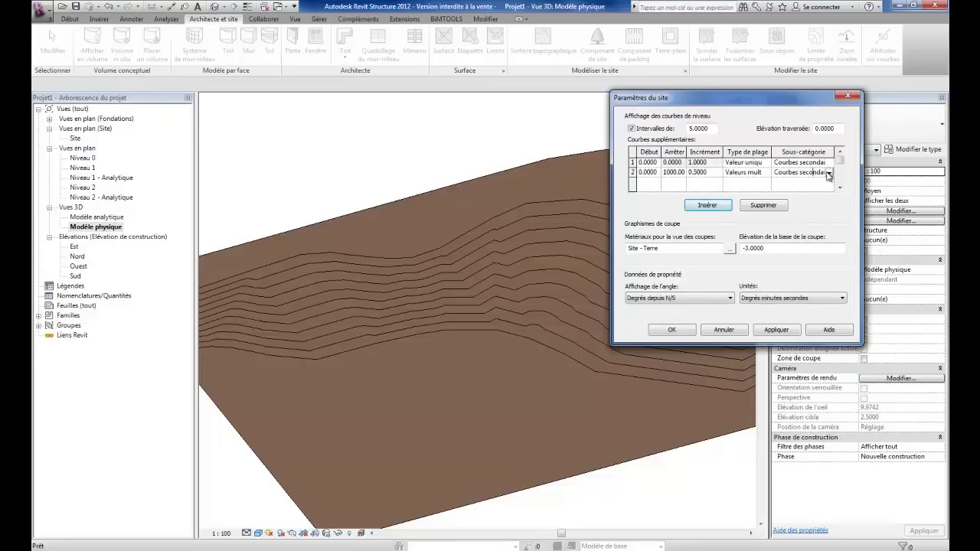
left_click(830, 163)
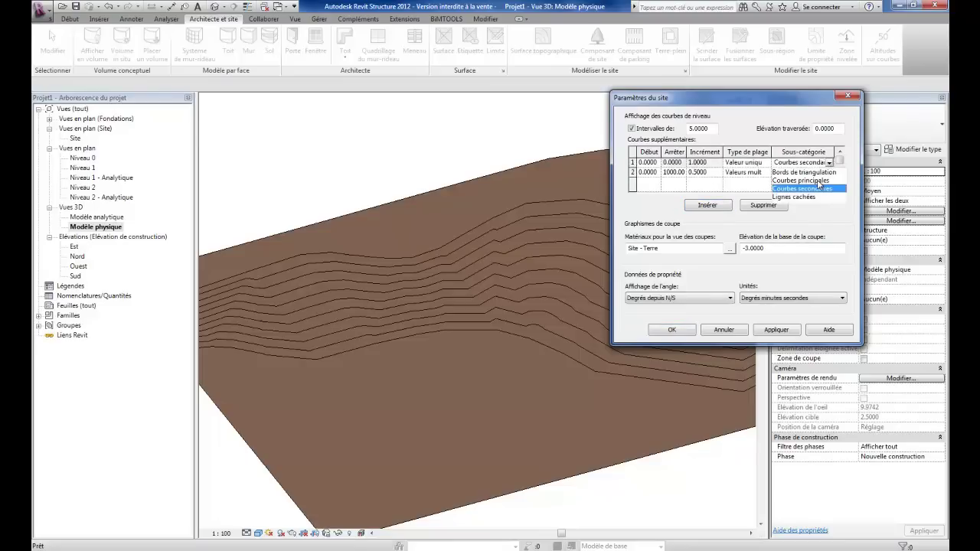
left_click(818, 180)
left_click(778, 331)
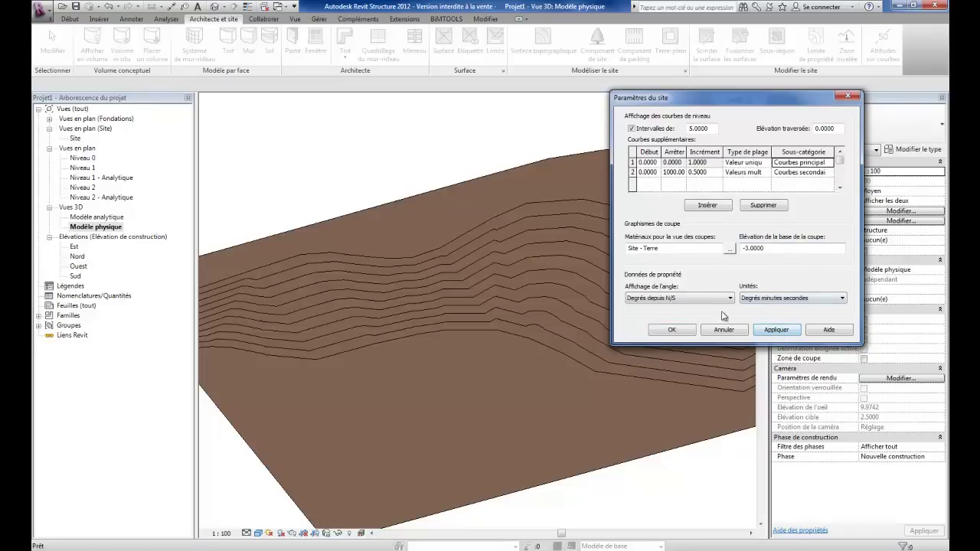
Apply secondary contours every 0.5 from 0 to 1000, close the dialog, and view the terrain
left_click(705, 172)
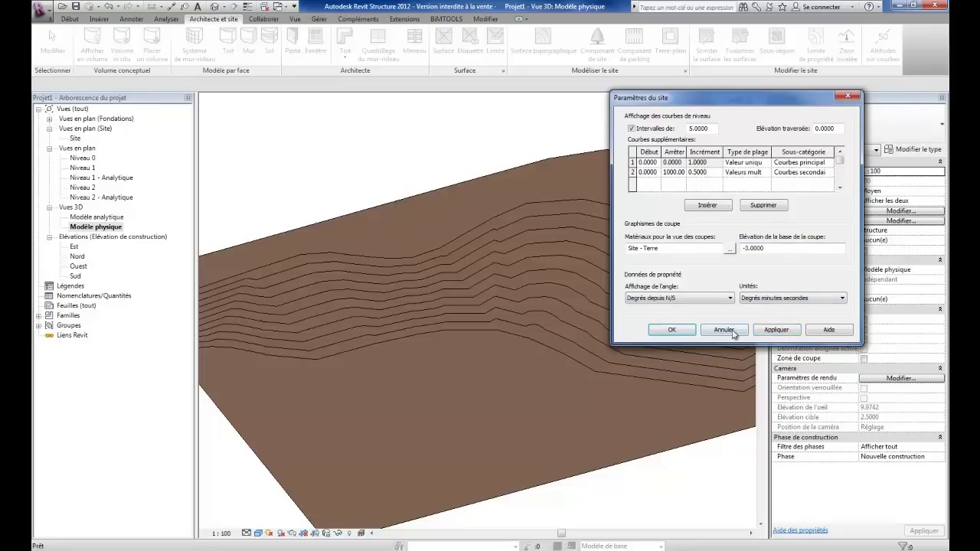
left_click(761, 330)
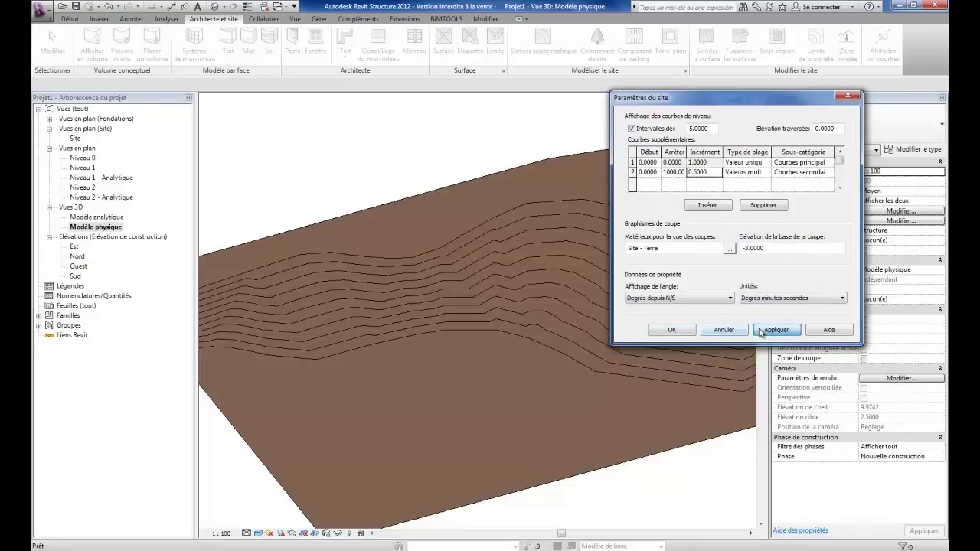
left_click(672, 330)
middle_click_drag(621, 293, 470, 291, "shift")
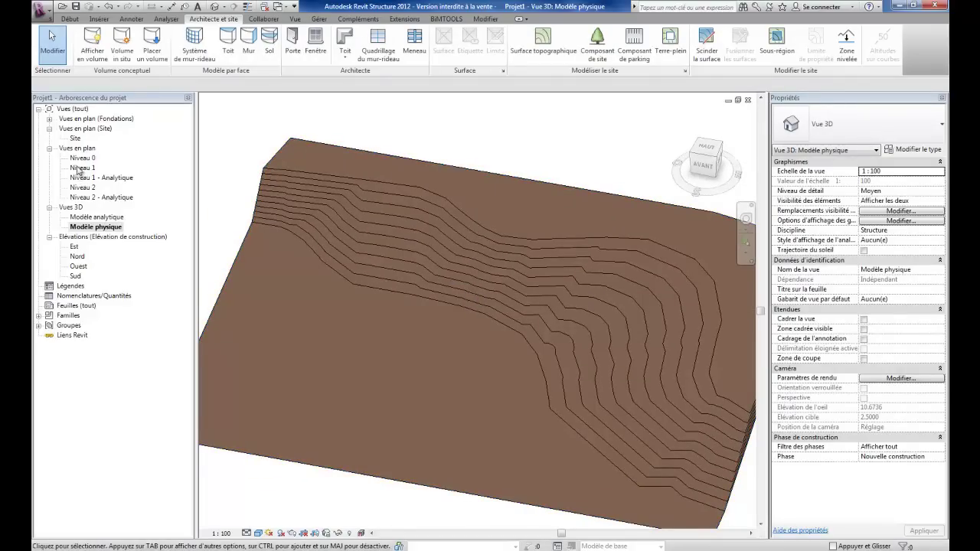
On the Site plan, start a Zone nivelée that copies the existing toposurface's points exactly
double_click(75, 139)
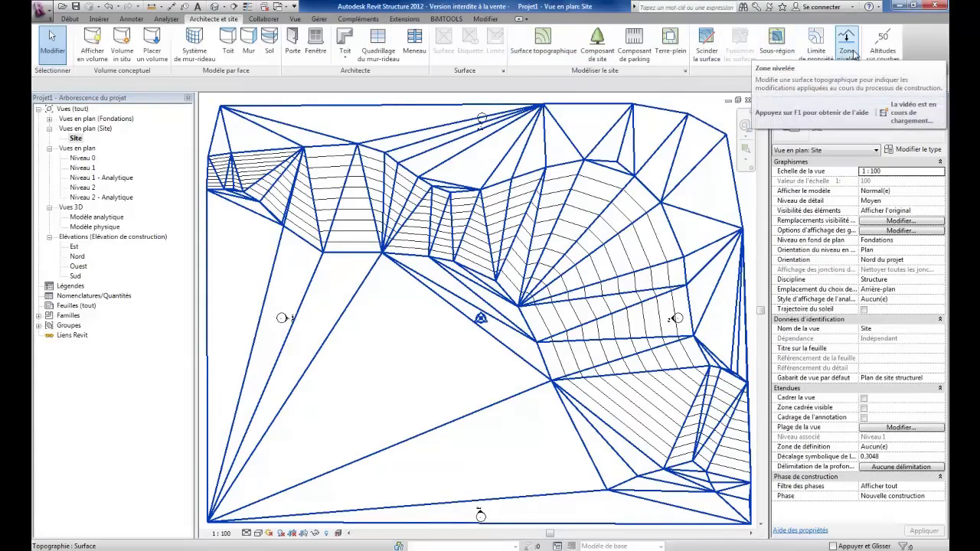
mouse_move(846, 44)
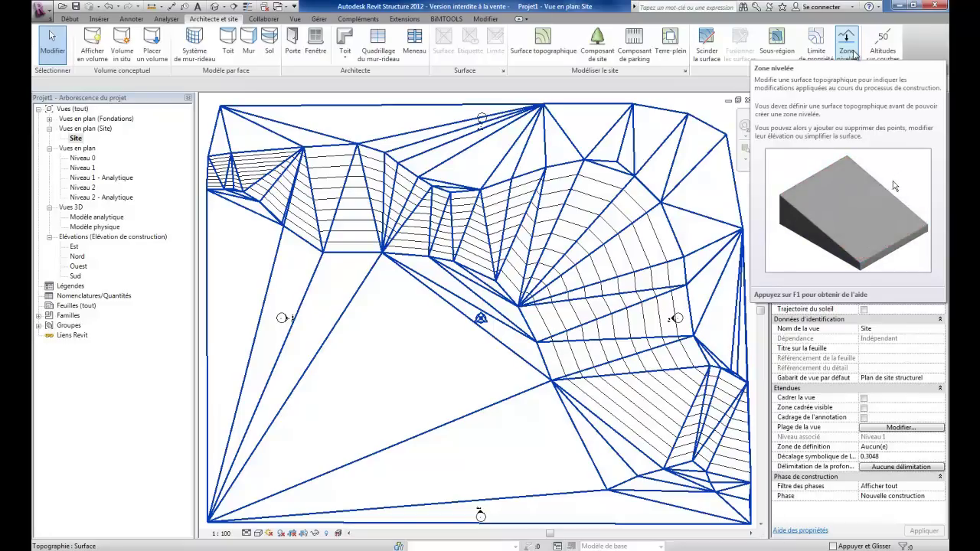
left_click(849, 44)
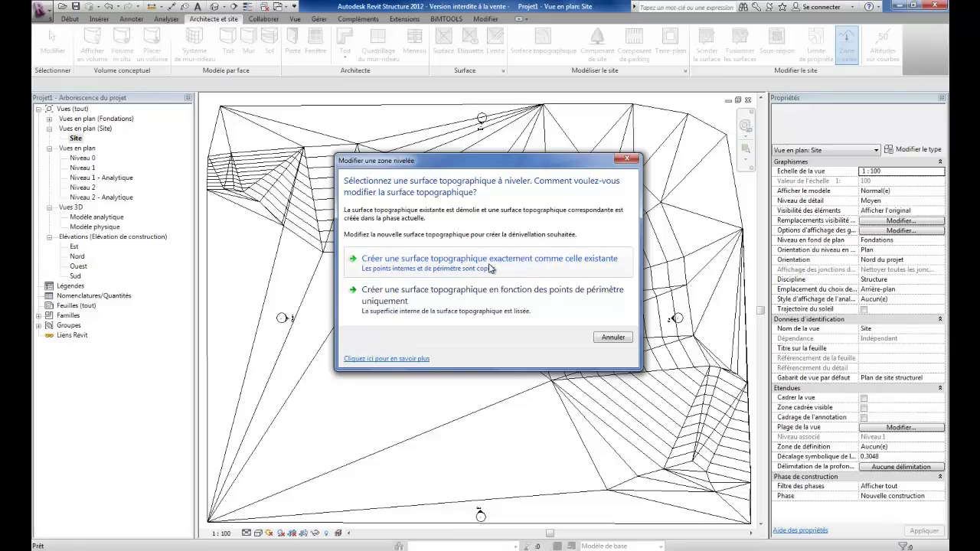
left_click(490, 264)
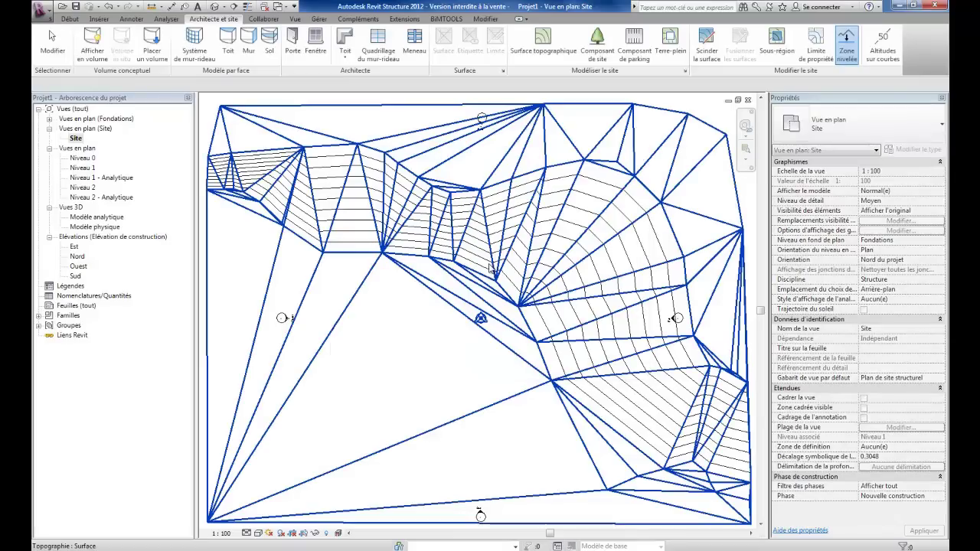
Select the toposurface and place lowered points along the right side and lower right
left_click(474, 194)
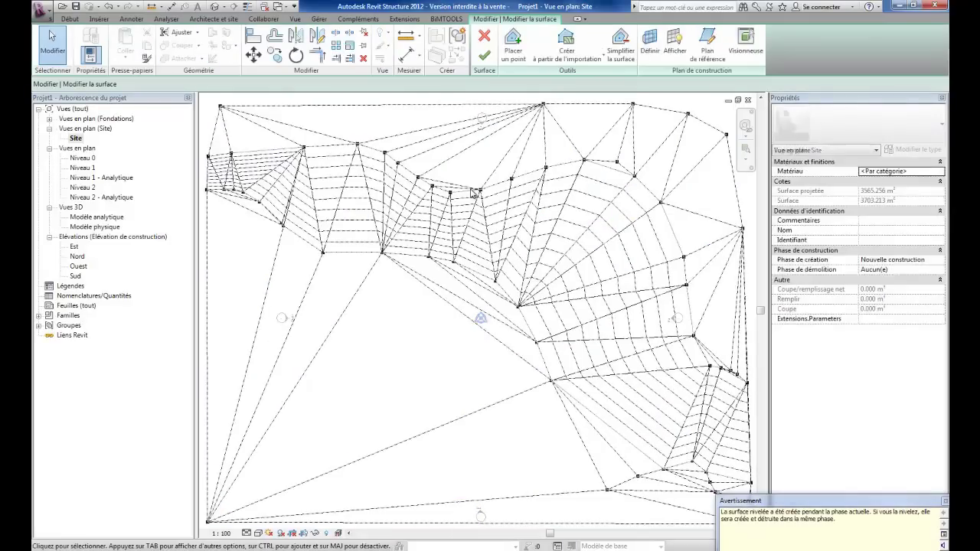
left_click(513, 53)
left_click(204, 85)
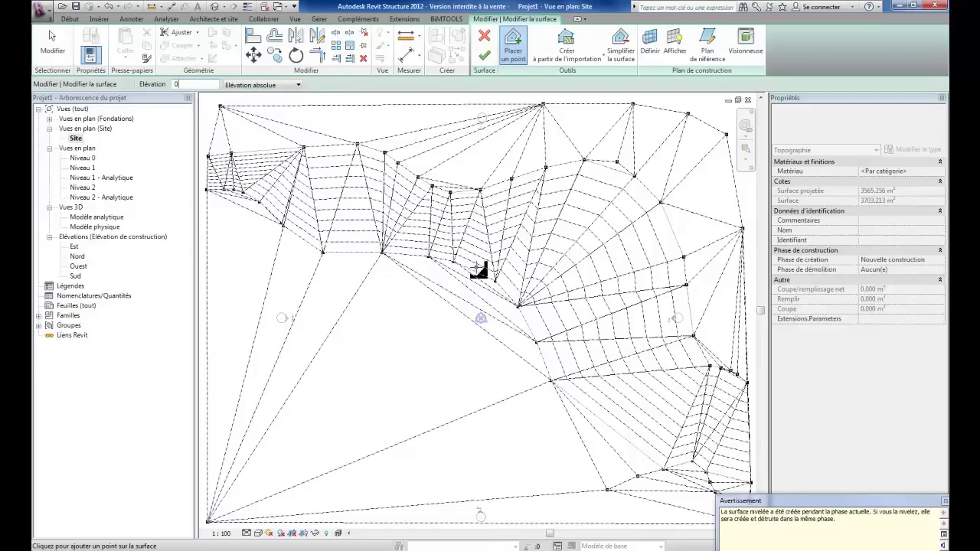
left_click(561, 268)
left_click(592, 300)
left_click(598, 330)
left_click(594, 369)
left_click(617, 437)
left_click(593, 465)
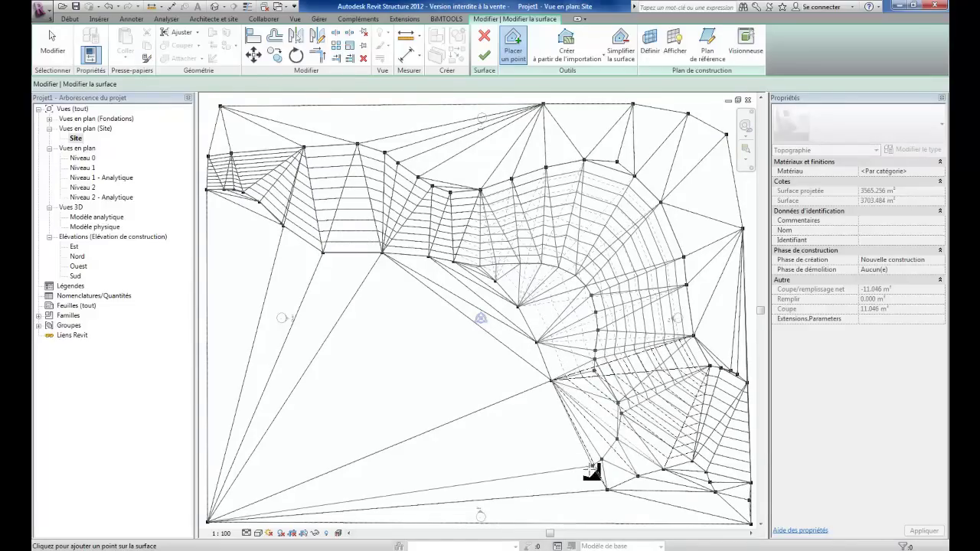
Add points at elevation 3 and finish the graded region, giving 757.497 m³ of cut
left_click(166, 86)
type("3")
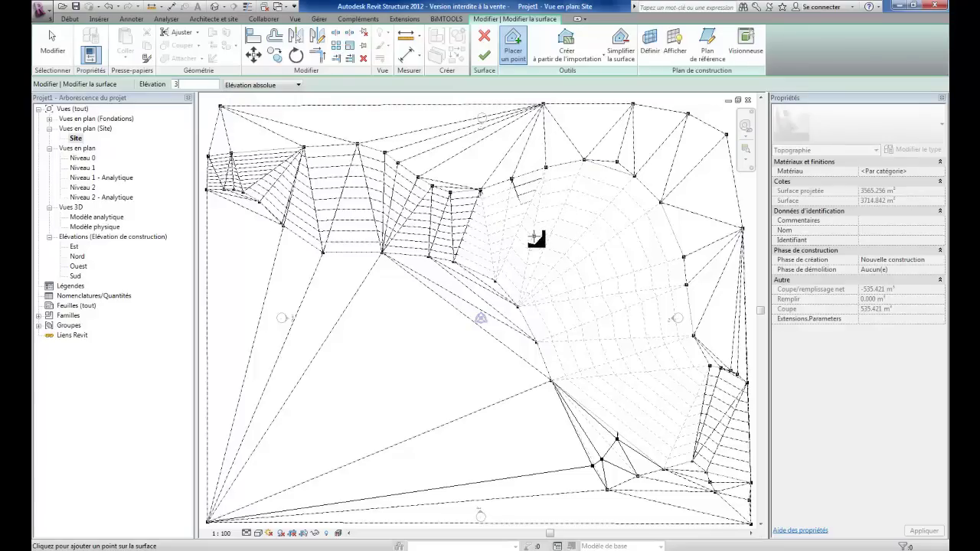
left_click(554, 193)
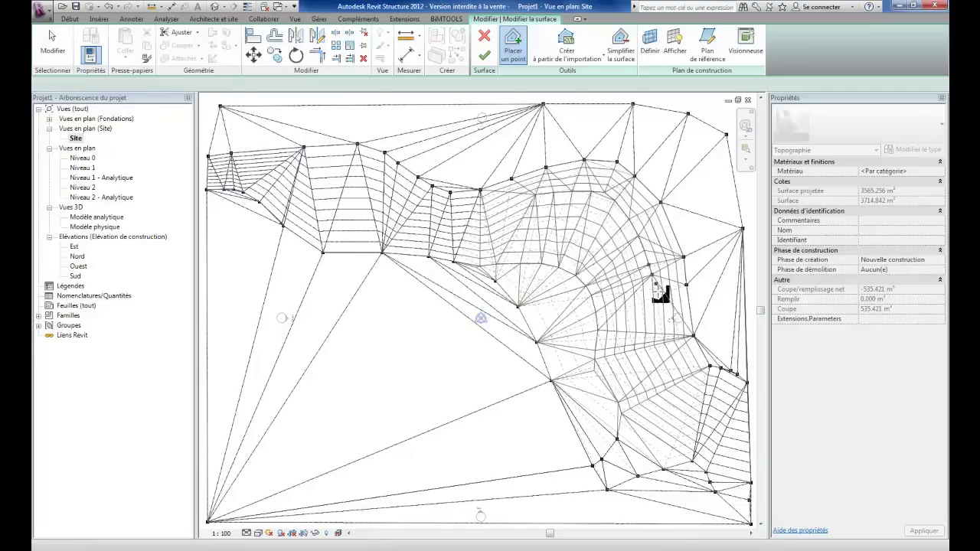
left_click(723, 392)
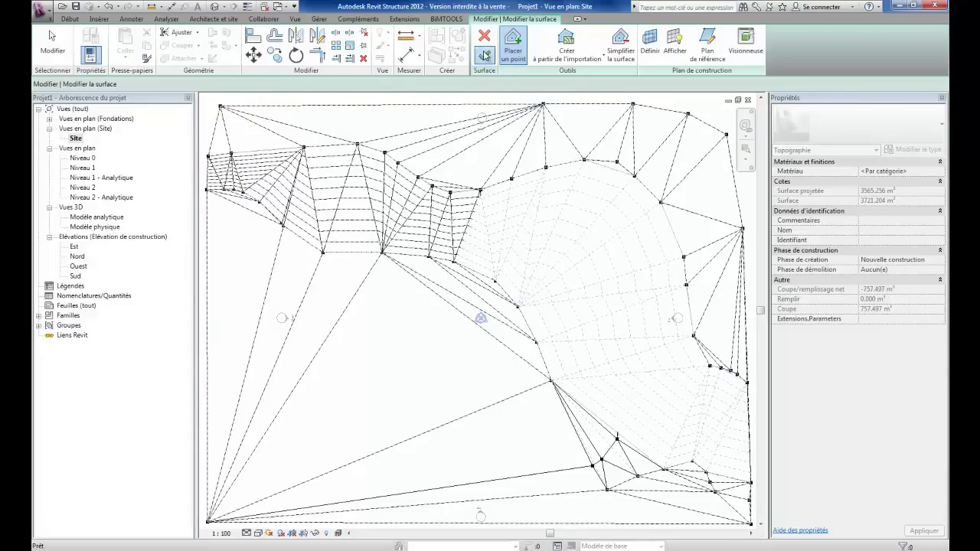
left_click(485, 55)
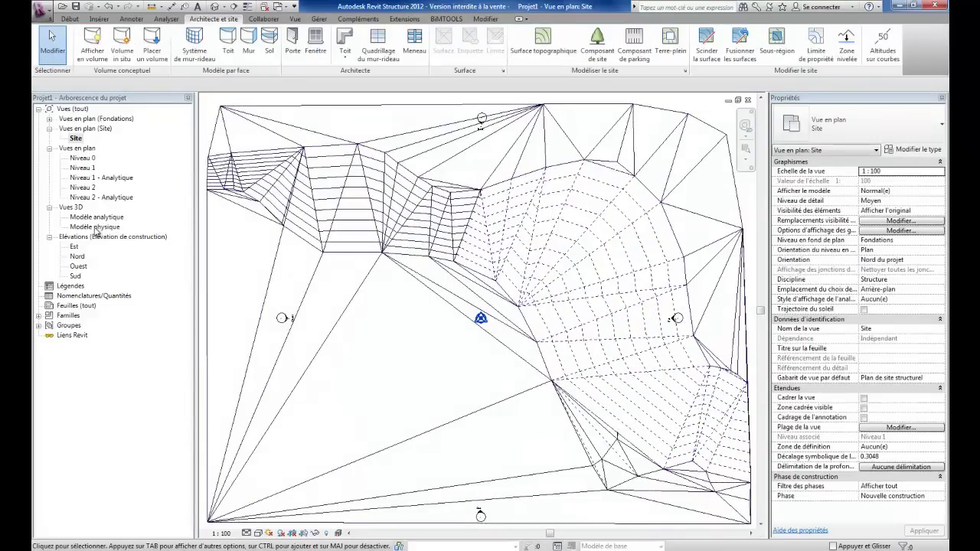
In the Modèle physique 3D view, inspect the graded terrain and check its cut volume
double_click(95, 228)
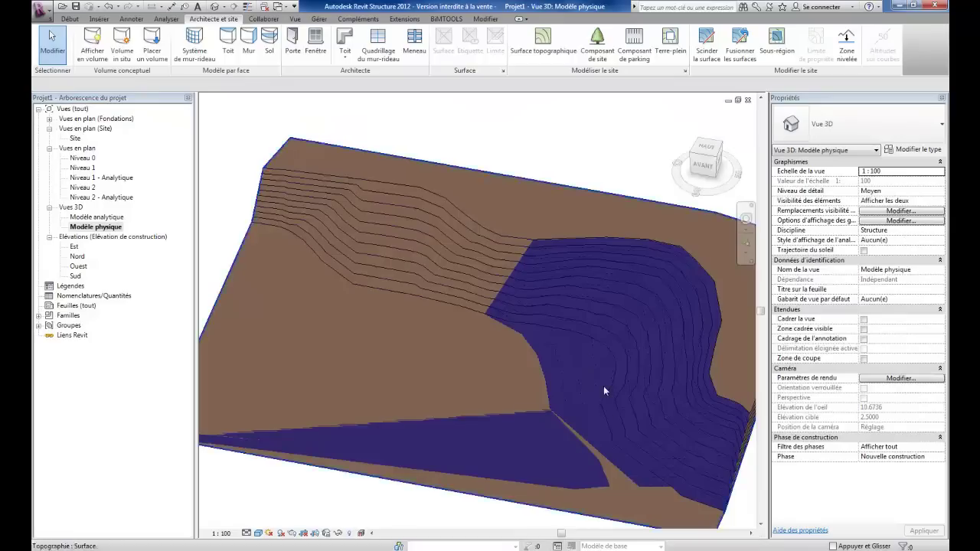
mouse_move(422, 313)
middle_mouse_down("shift")
mouse_move(422, 303)
mouse_move(633, 370)
mouse_move(580, 367)
mouse_move(492, 337)
middle_mouse_up("shift")
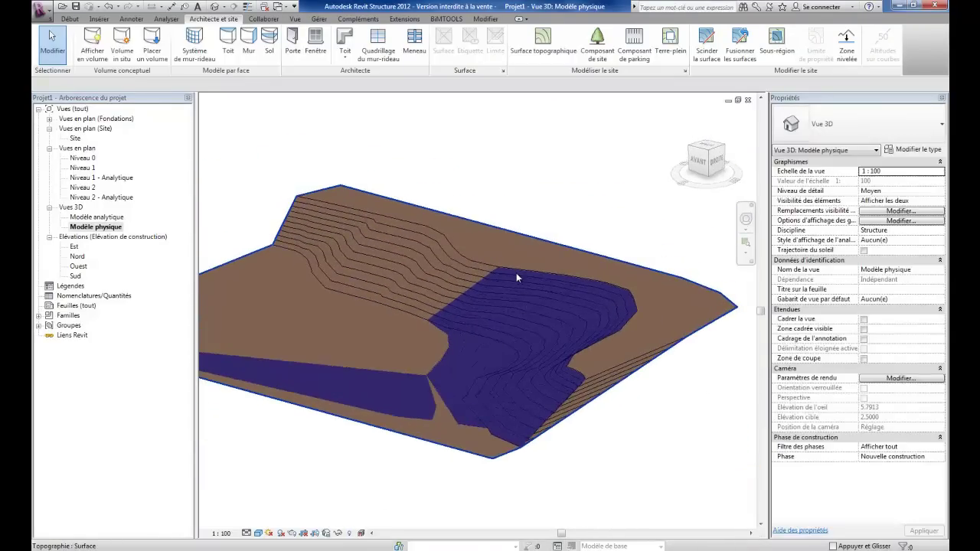
left_click(517, 276)
left_click(618, 497)
left_click(596, 404)
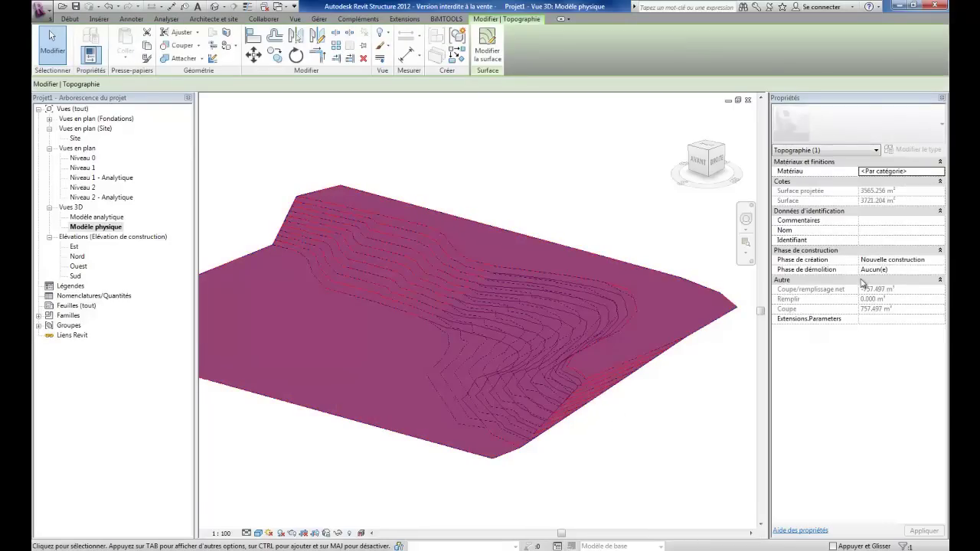
left_click(635, 456)
middle_click_drag(620, 455, 648, 460, "shift")
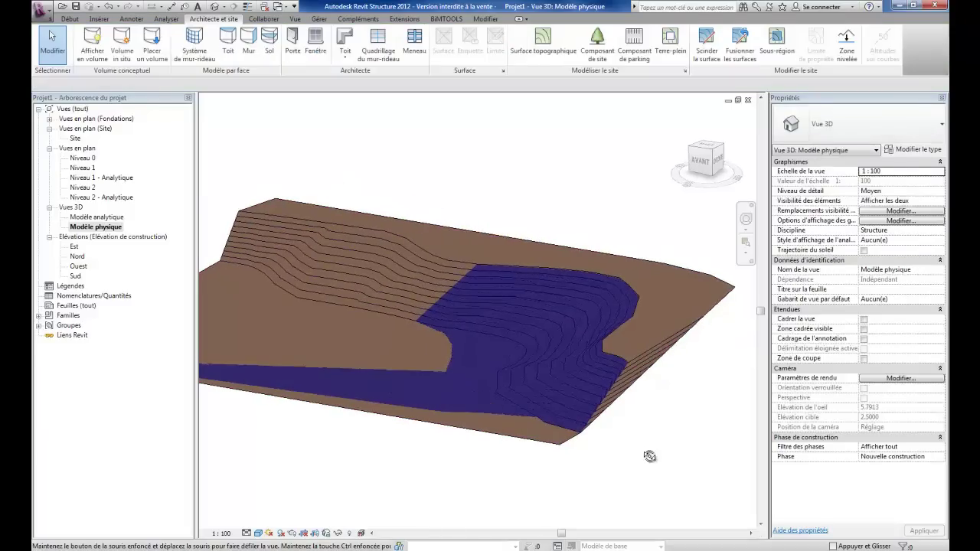
Set the 3D view's phase filter to hide demolished terrain, then open Niveau 1
left_click(944, 449)
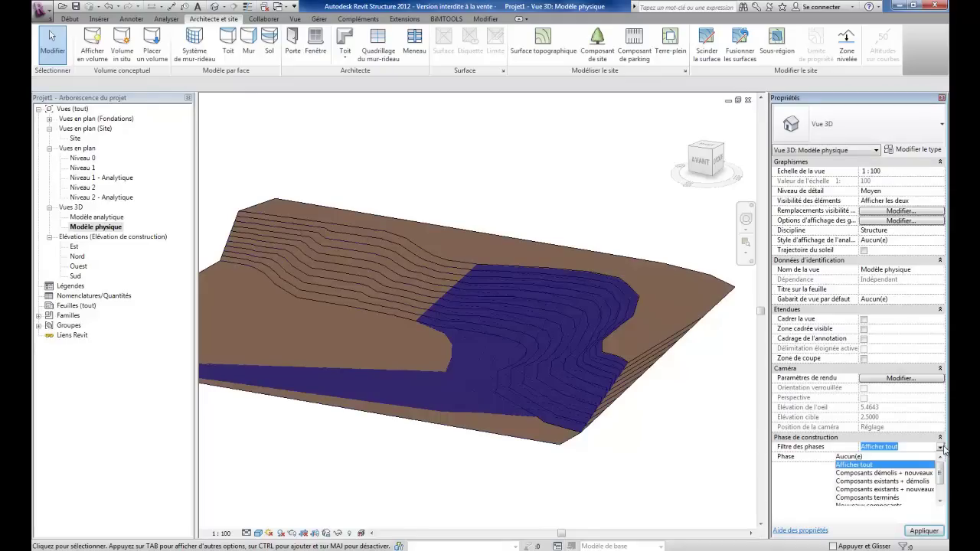
left_click(891, 498)
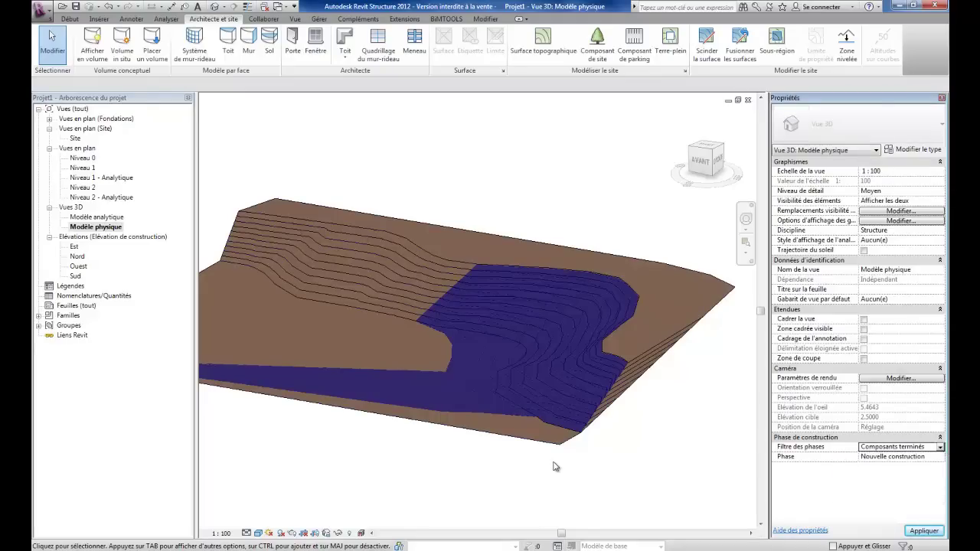
double_click(83, 167)
Draw a closed five-sided loop of generic 200 mm load-bearing walls on the Site plan
double_click(75, 138)
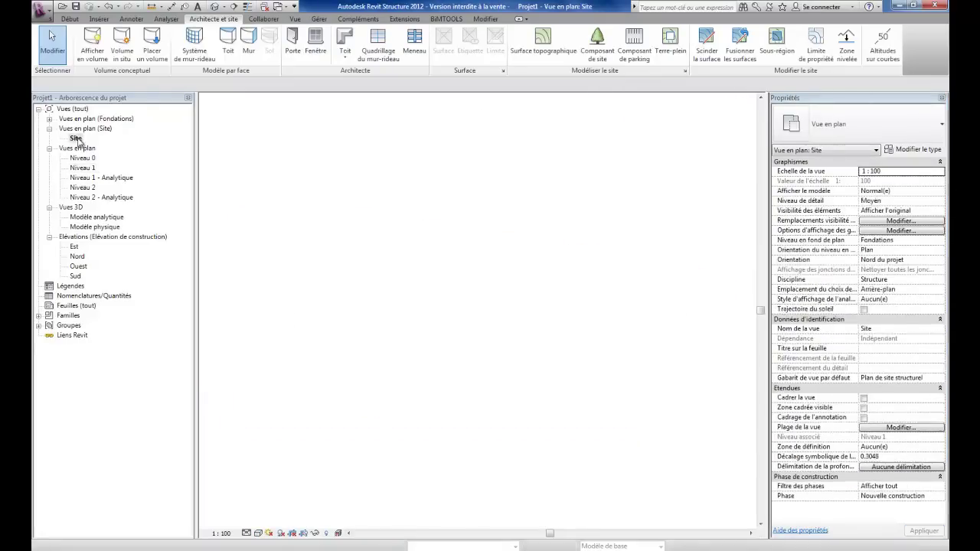
left_click(70, 18)
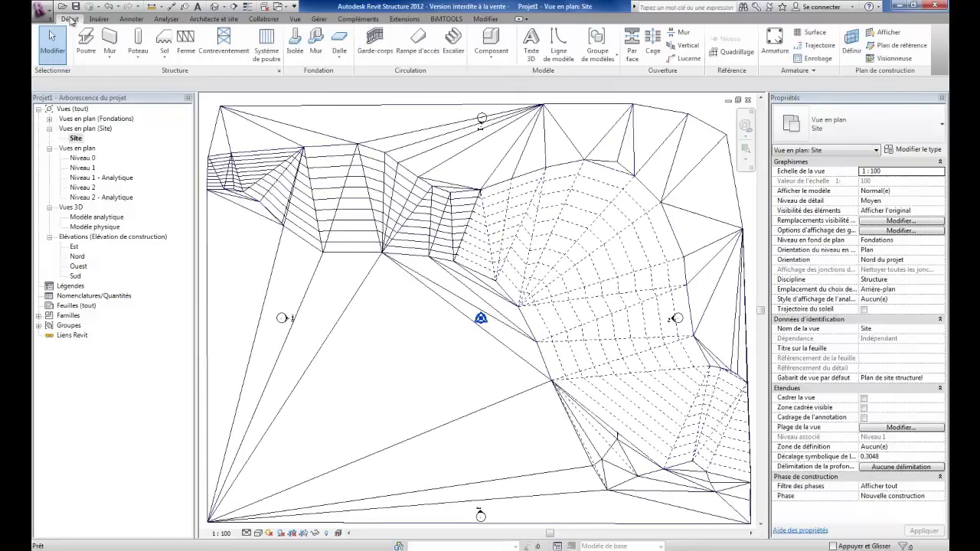
left_click(115, 44)
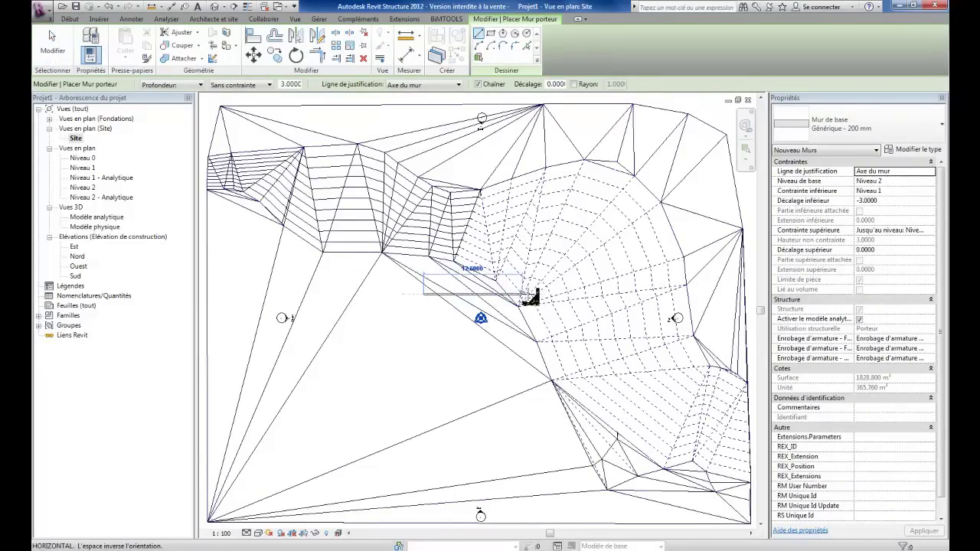
left_click(529, 293)
left_click(558, 345)
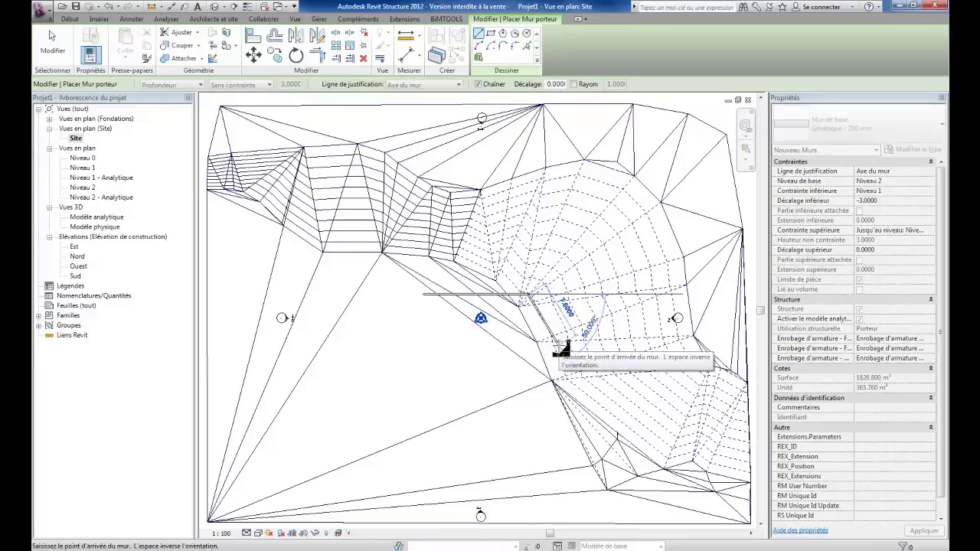
left_click(559, 426)
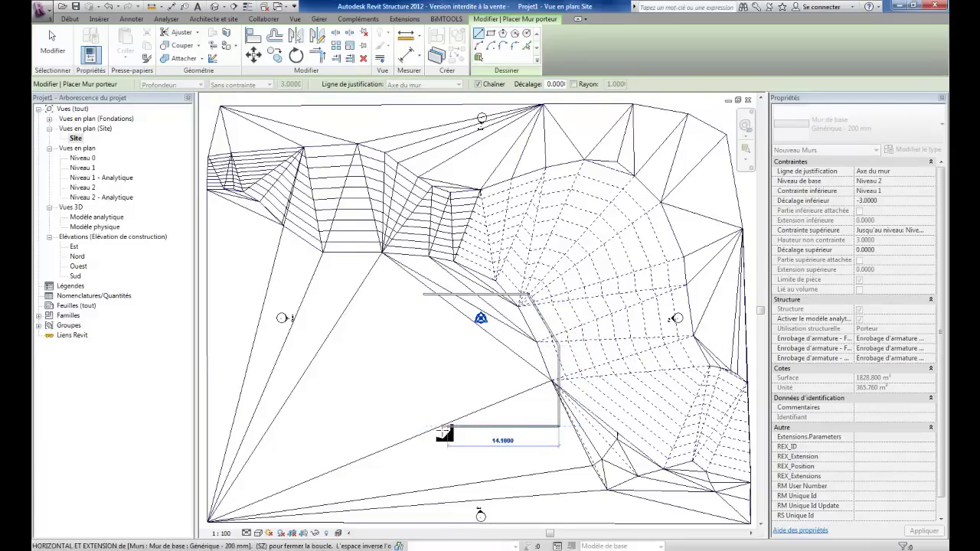
left_click(421, 433)
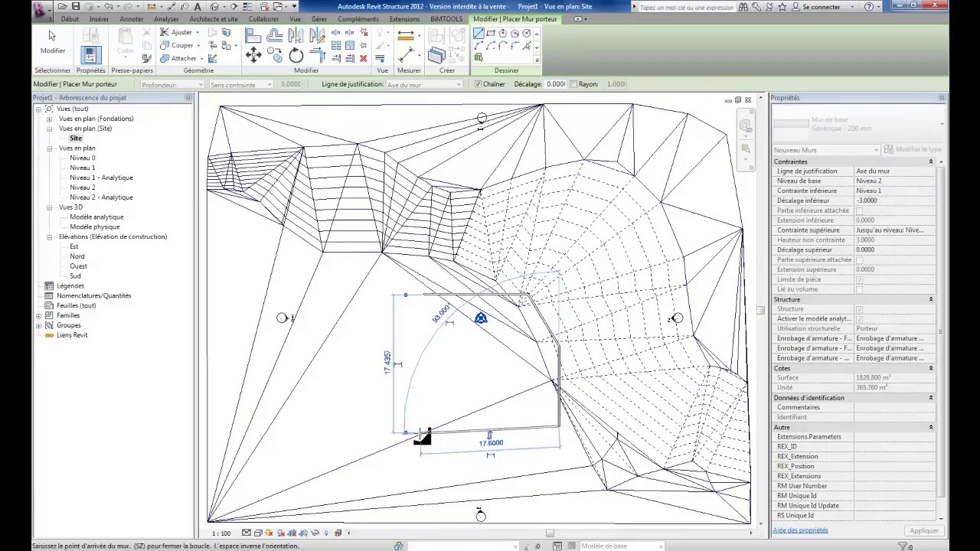
left_click(420, 295)
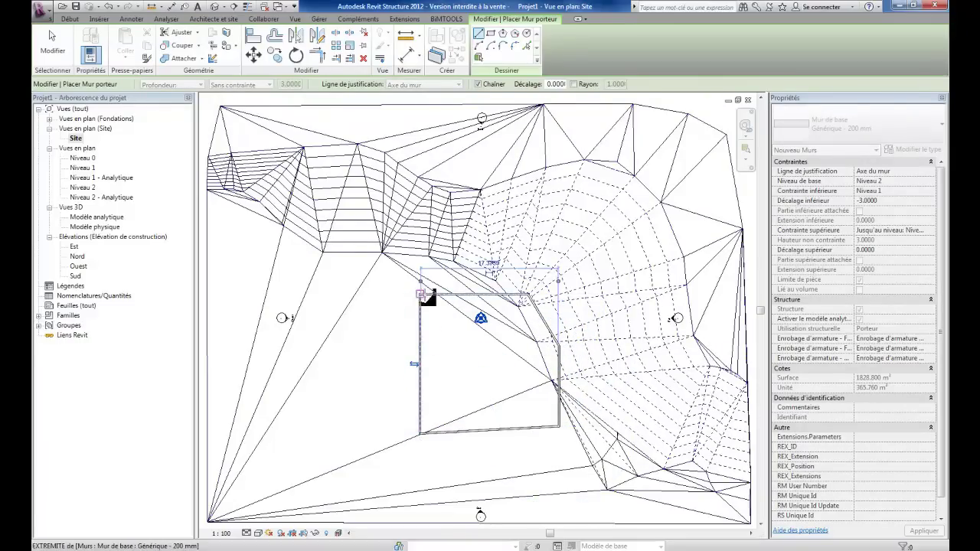
key("Escape")
key("Escape")
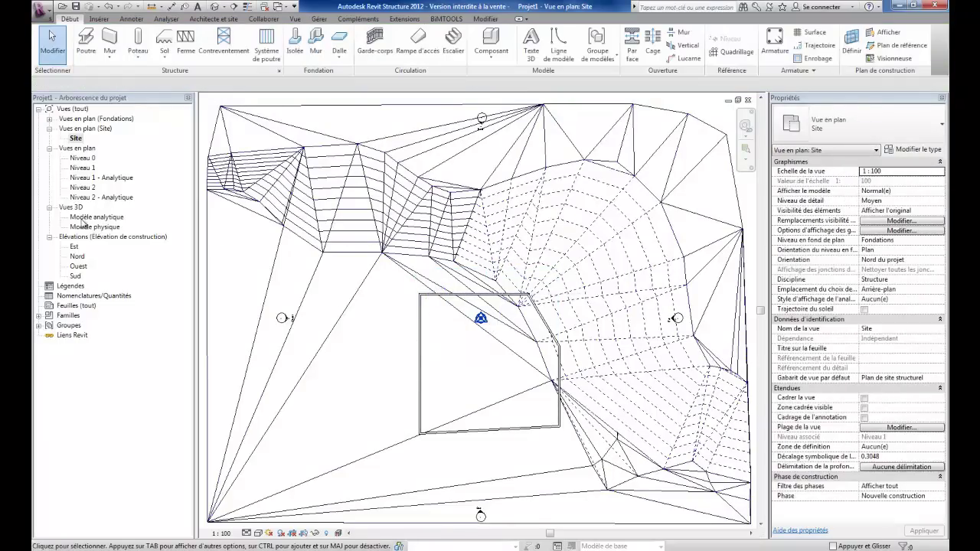
Set the 3D view's Filtre des phases to Composants terminés and inspect the walled terrain
double_click(94, 227)
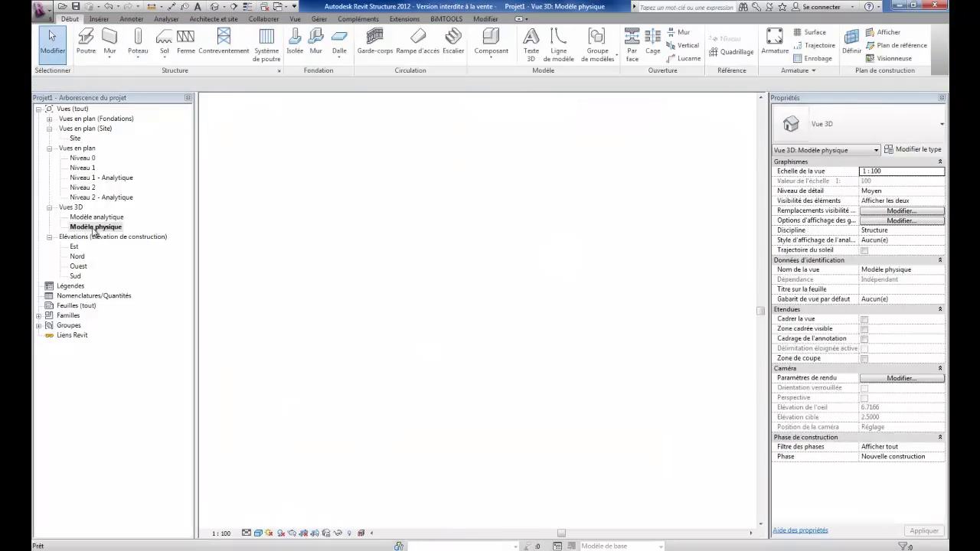
mouse_move(527, 445)
middle_mouse_down("shift")
mouse_move(404, 447)
mouse_move(336, 470)
mouse_move(340, 401)
mouse_move(435, 459)
middle_mouse_up("shift")
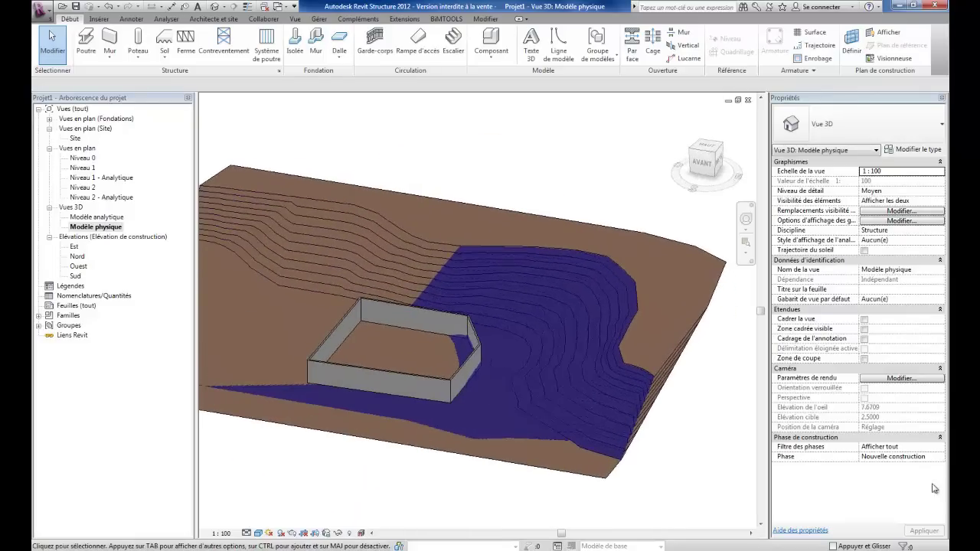
left_click(939, 457)
left_click(939, 457)
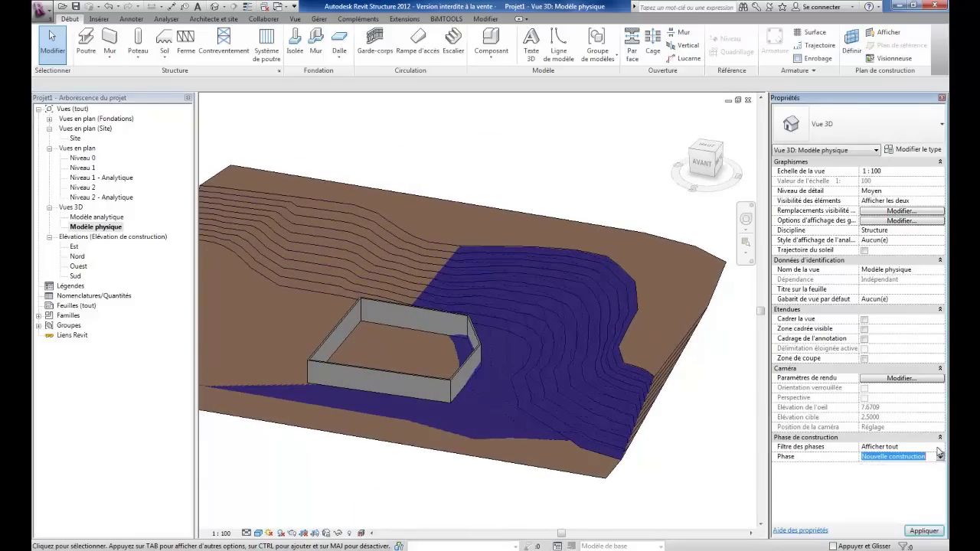
left_click(939, 448)
left_click(871, 498)
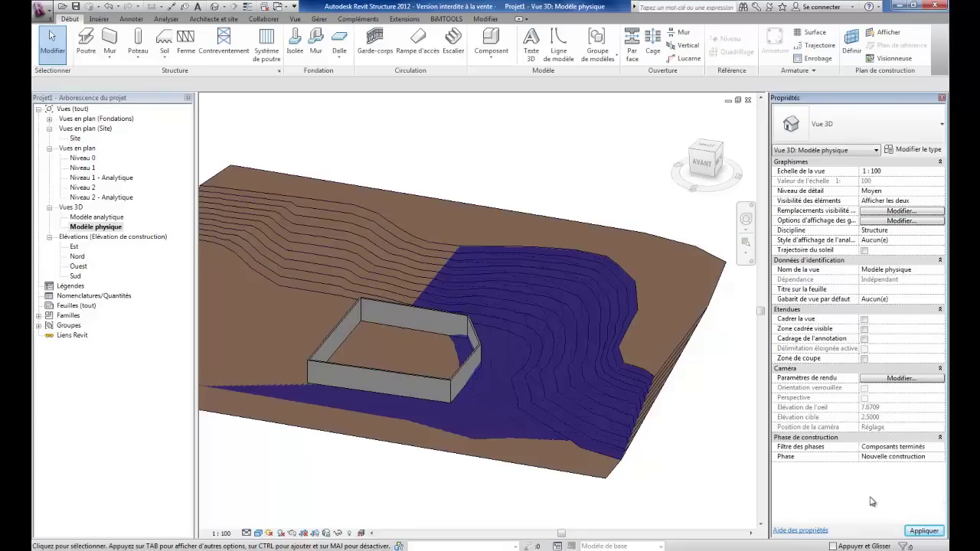
mouse_move(478, 434)
middle_mouse_down("shift")
mouse_move(424, 464)
mouse_move(319, 431)
mouse_move(498, 464)
middle_mouse_up("shift")
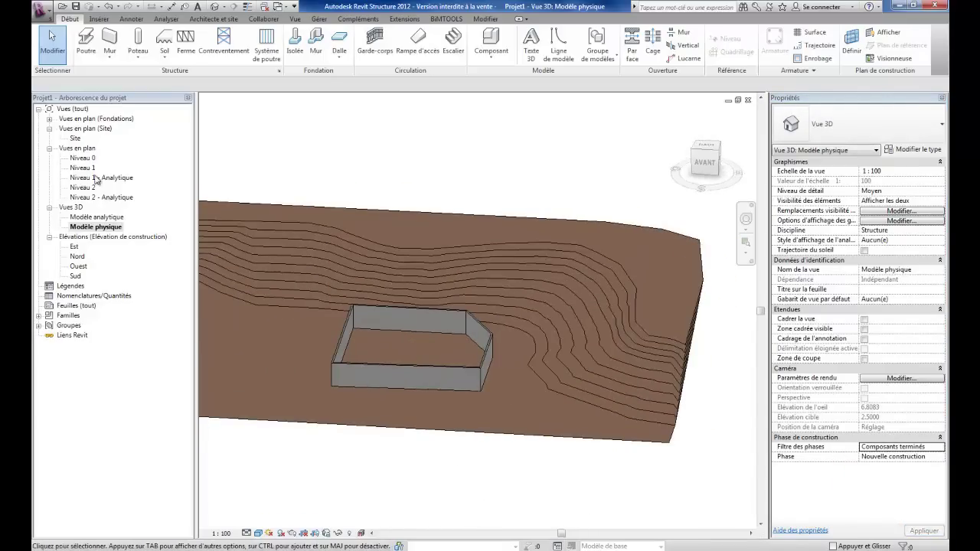
In the Niveau 1 plan, make all model categories visible via VG
double_click(82, 167)
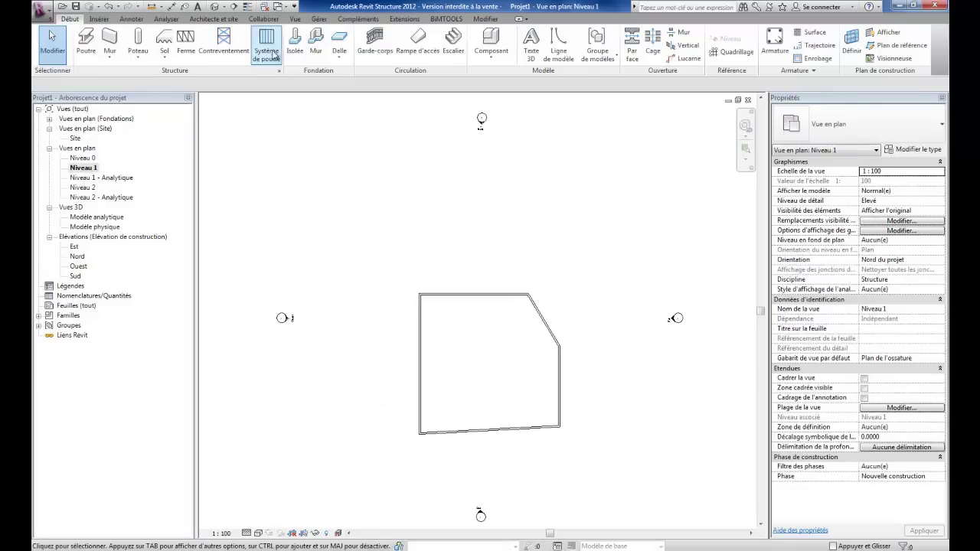
key("v")
key("g")
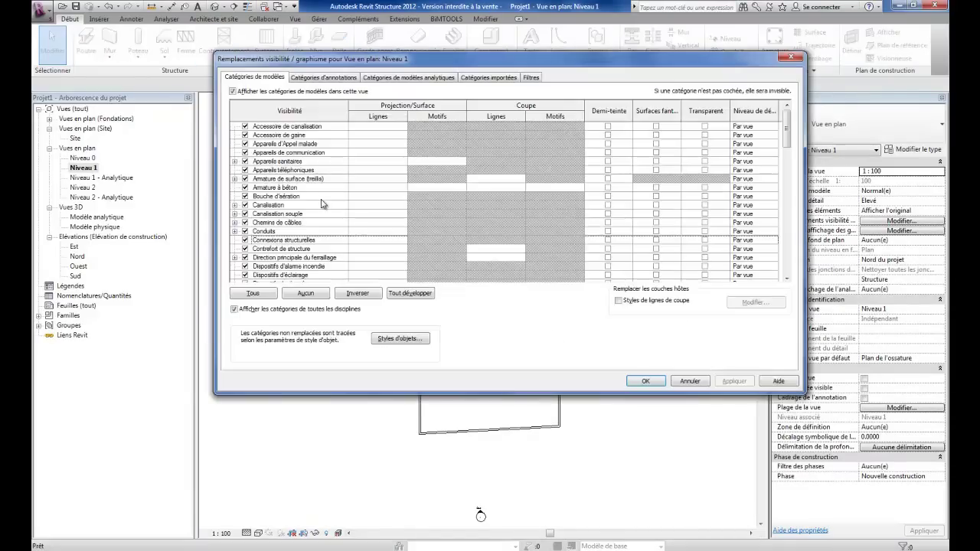
left_click(254, 294)
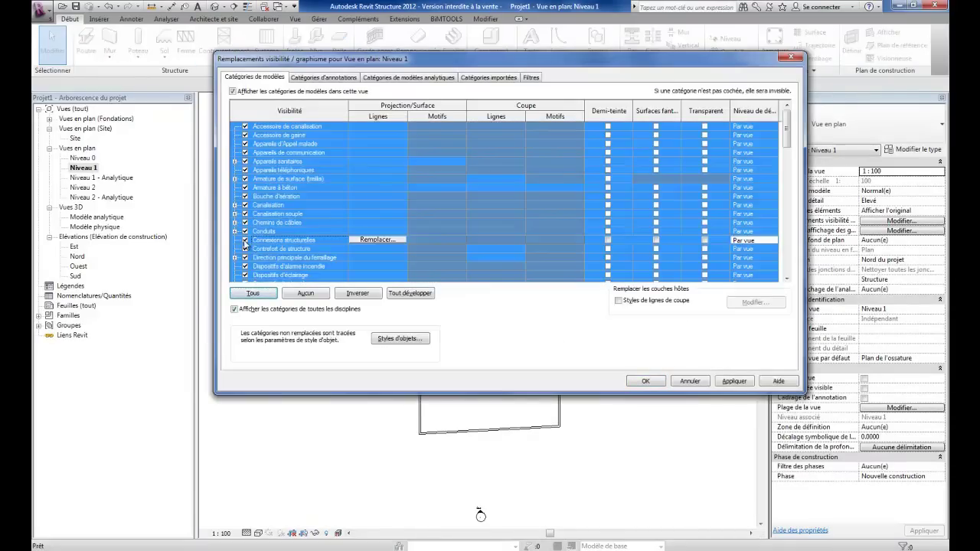
left_click(735, 381)
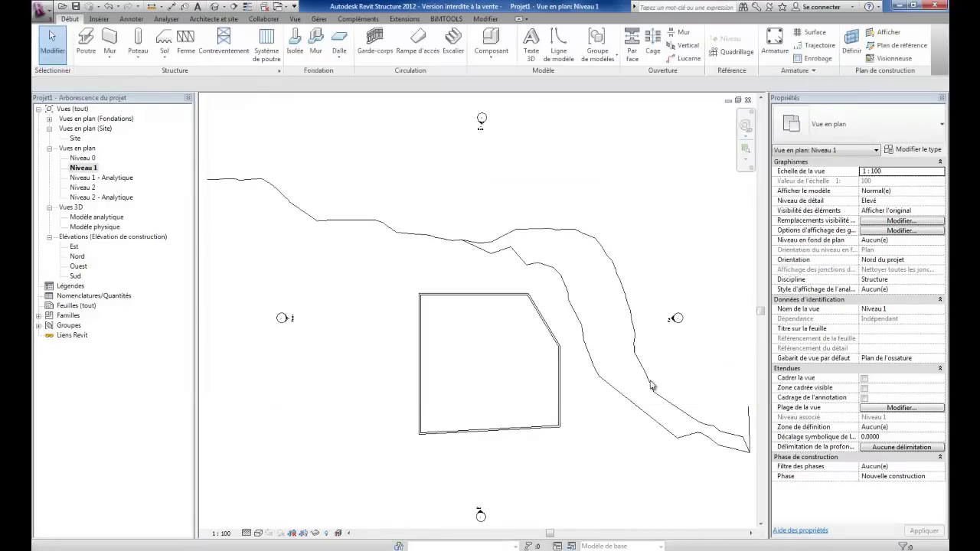
Draw a vertical section line through the wall enclosure, from above it to below it
left_click(647, 381)
left_click(294, 18)
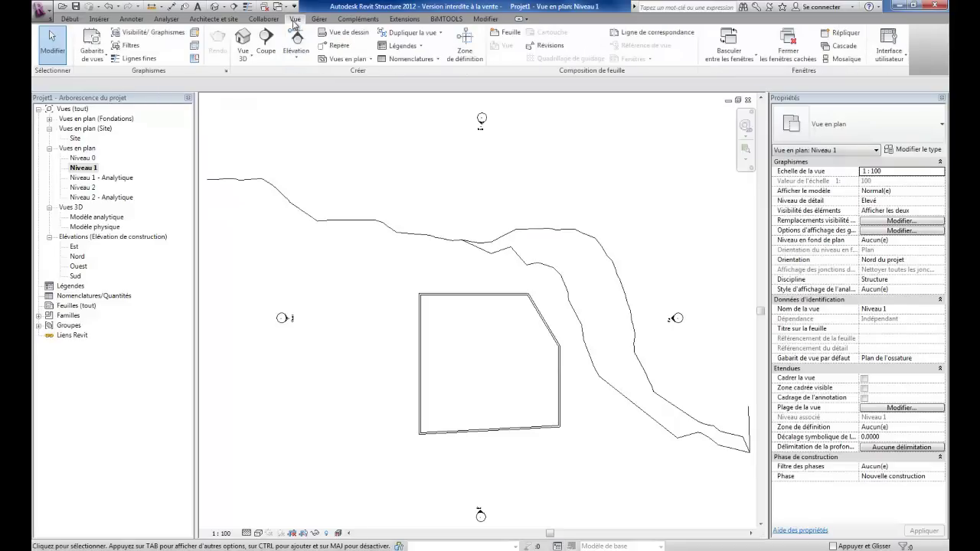
left_click(266, 42)
left_click(463, 145)
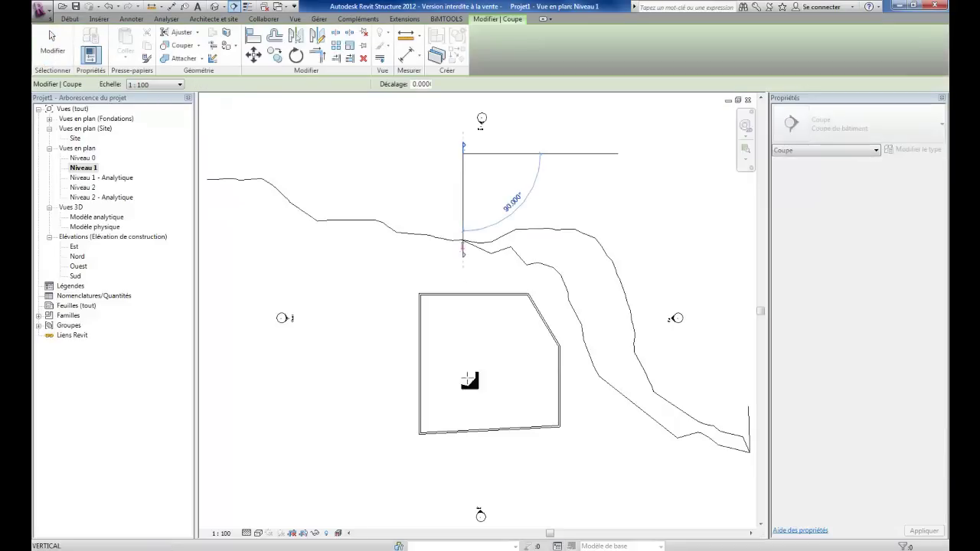
left_click(465, 486)
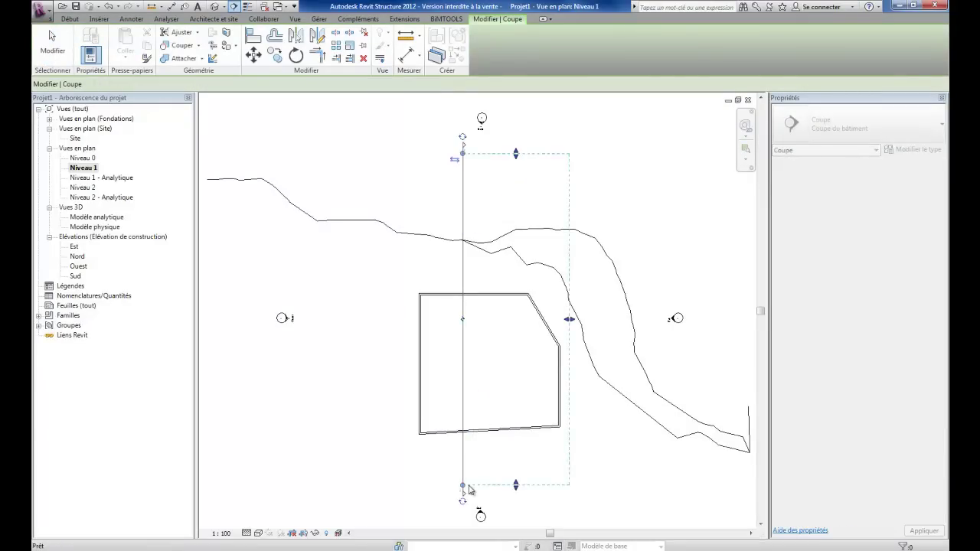
key("Escape")
Go to the Coupe 1 section view and make all categories visible with VG (Tous)
right_click(464, 287)
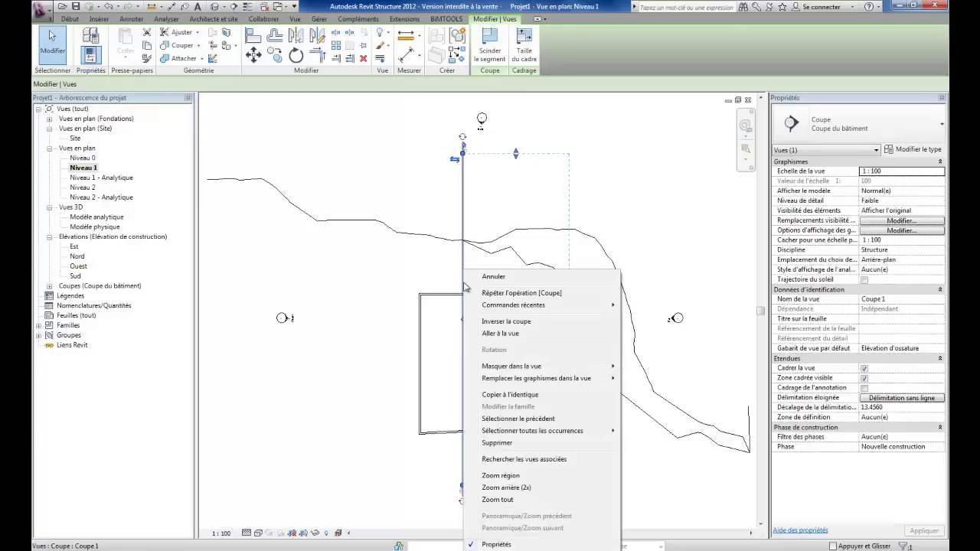
left_click(500, 333)
key("v")
key("g")
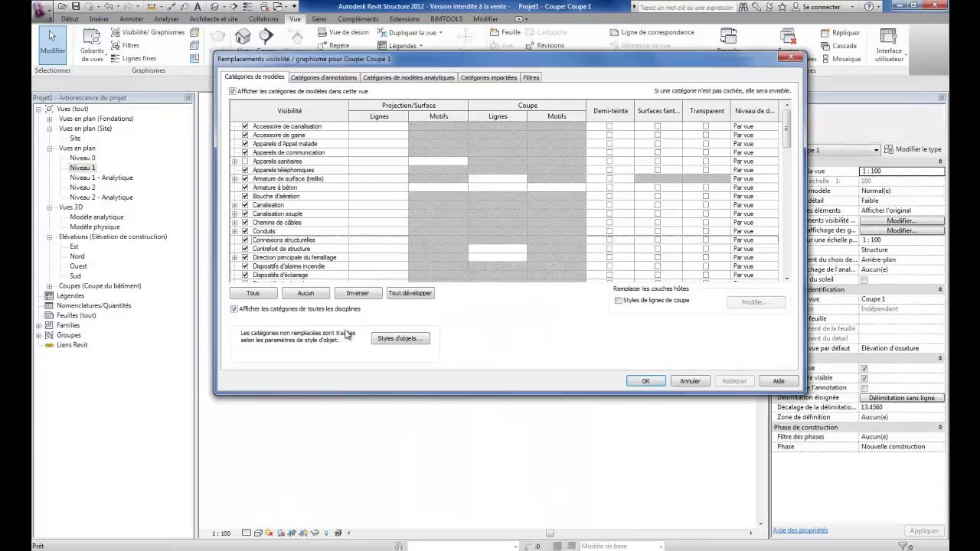
left_click(255, 294)
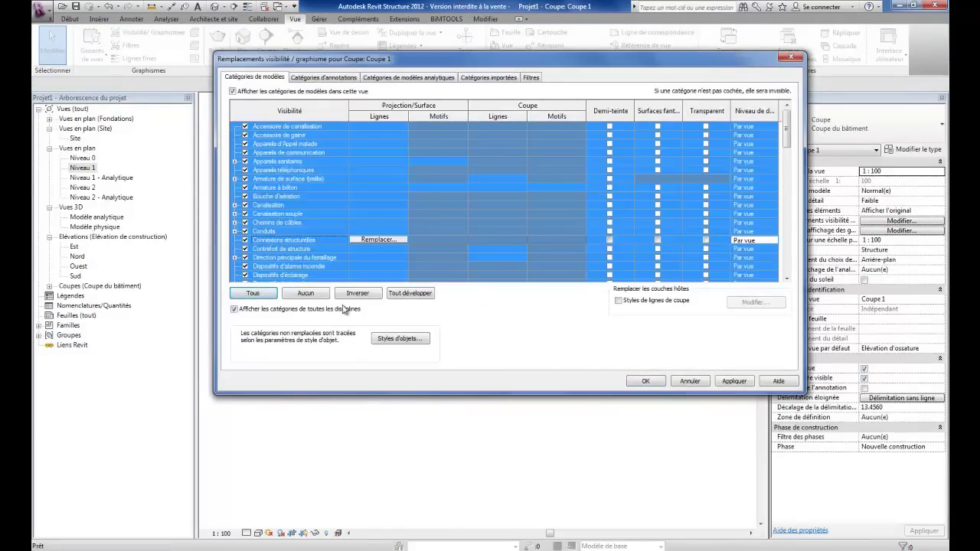
left_click(734, 380)
left_click(646, 380)
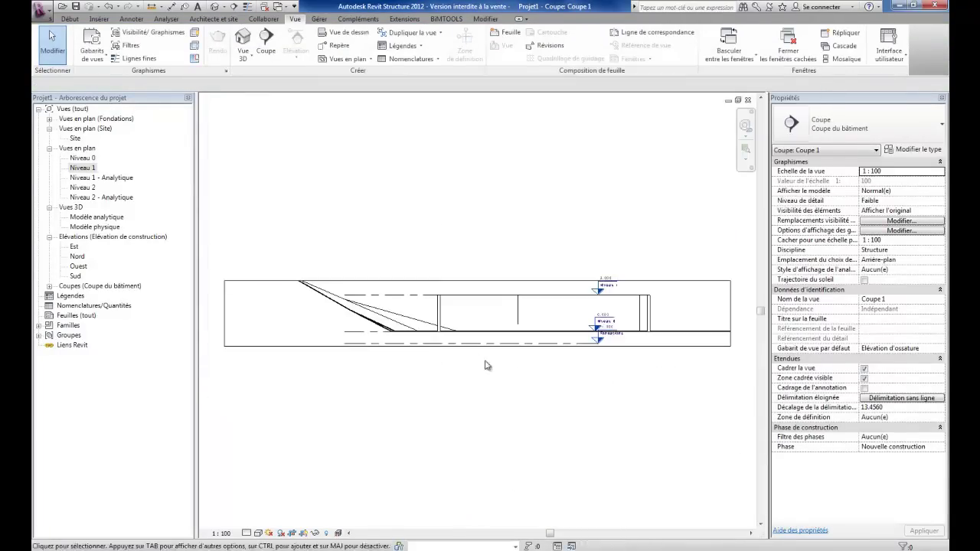
Drag the section's crop region top edge upward to reach Niveau 2
left_click(517, 281)
left_click_drag(477, 281, 477, 207)
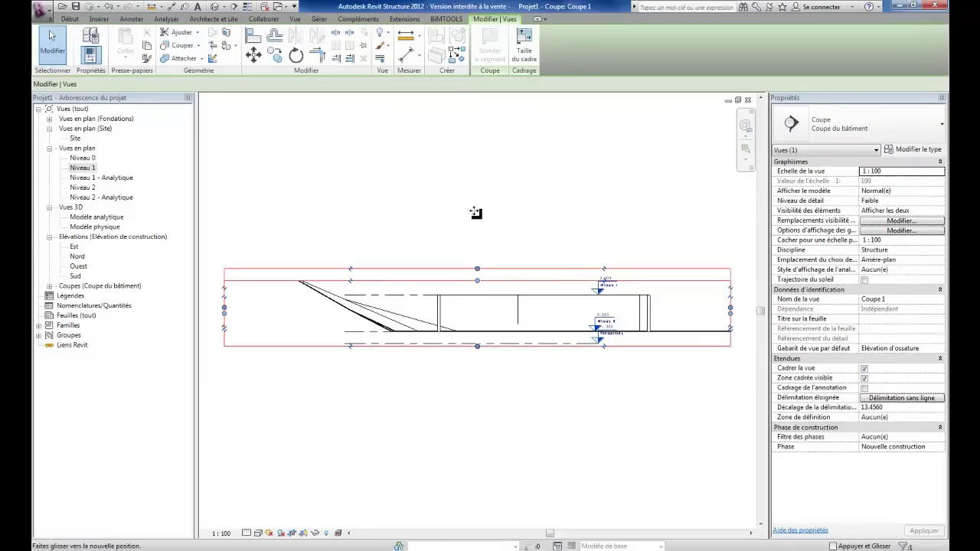
left_click(471, 468)
Set the section's detail level to Elevé and its visual style to shaded with colours
left_click(246, 533)
left_click(246, 534)
left_click(246, 533)
left_click(257, 523)
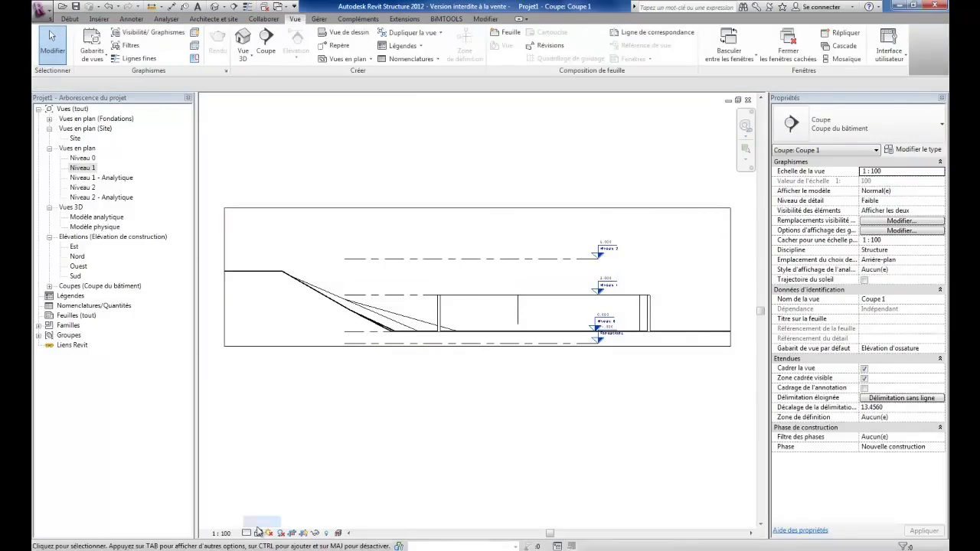
left_click(259, 534)
left_click(291, 512)
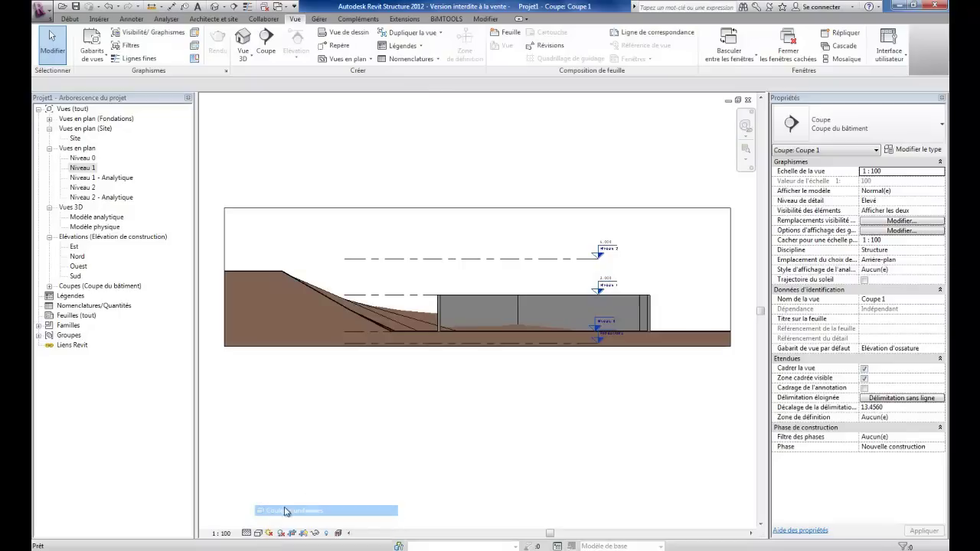
middle_click_drag(439, 416, 423, 453)
scroll(533, 396, "up", 2)
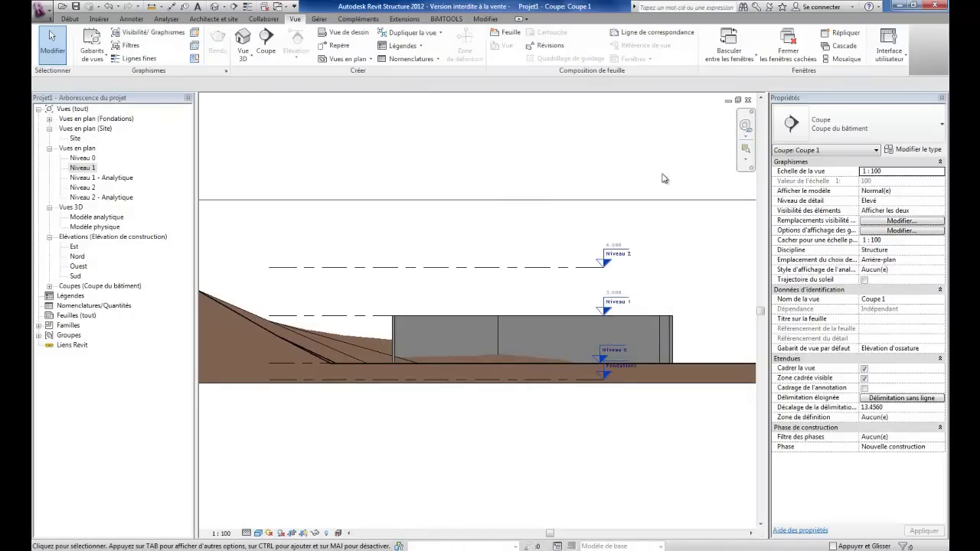
Change the Coupe 1 Filtre des phases property to Composants terminés
left_click(941, 438)
left_click(901, 488)
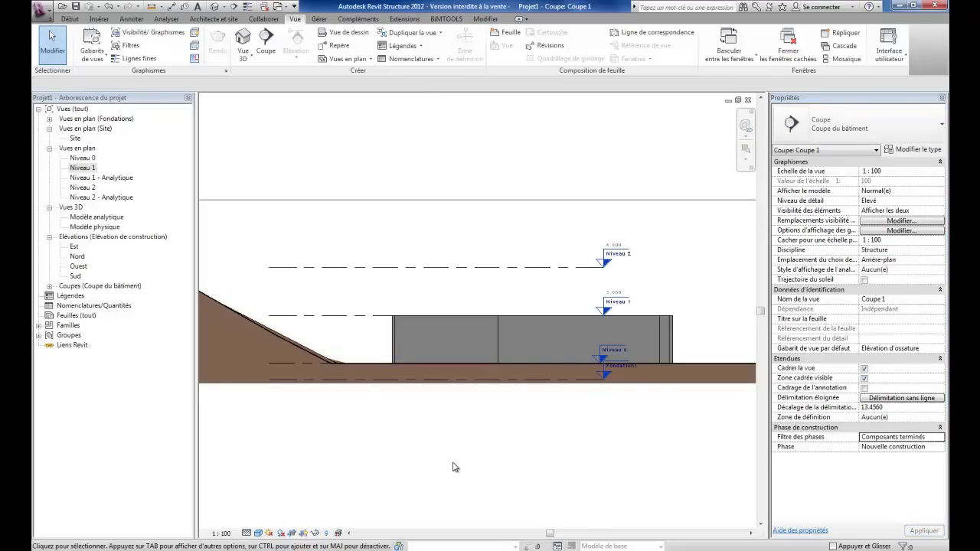
scroll(453, 490, "down", 2)
scroll(459, 451, "down", 1)
scroll(455, 441, "down", 1)
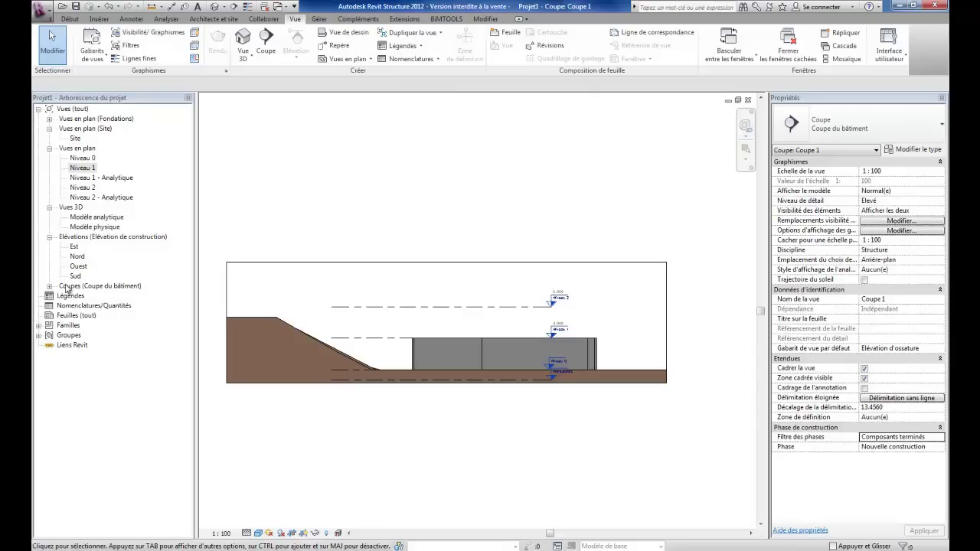
Orient the 3D Modèle physique view to section Coupe 1 and orbit the cut model
double_click(95, 226)
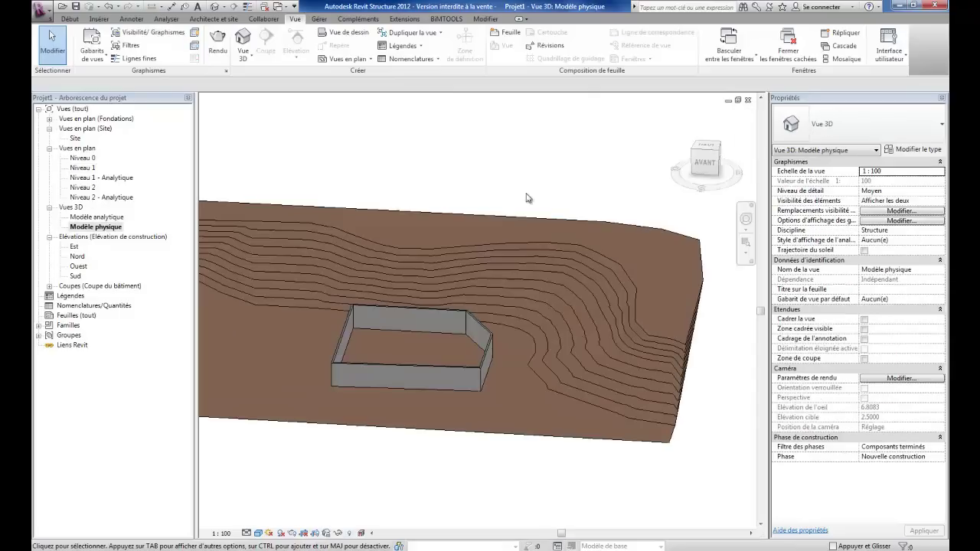
right_click(715, 155)
mouse_move(781, 259)
left_click(831, 280)
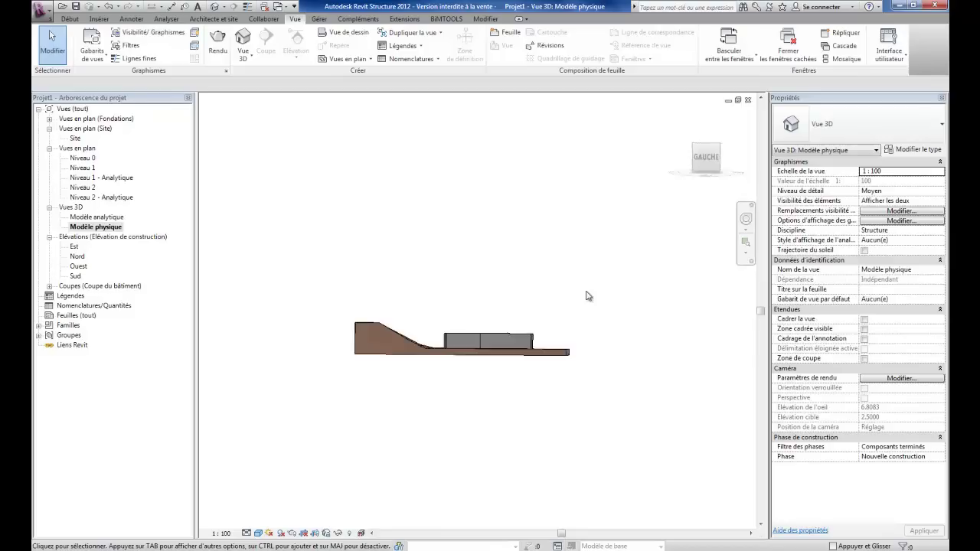
middle_click_drag(494, 383, 385, 433, "shift")
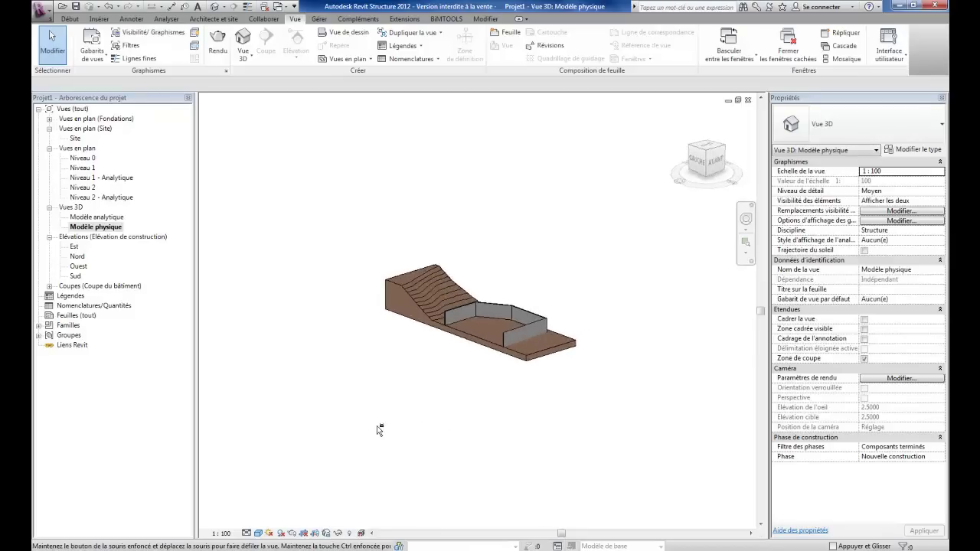
scroll(438, 298, "up", 2)
mouse_move(438, 298)
middle_mouse_down("shift")
mouse_move(550, 389)
mouse_move(630, 412)
mouse_move(714, 415)
middle_mouse_up("shift")
scroll(707, 405, "down", 2)
scroll(707, 405, "down", 2)
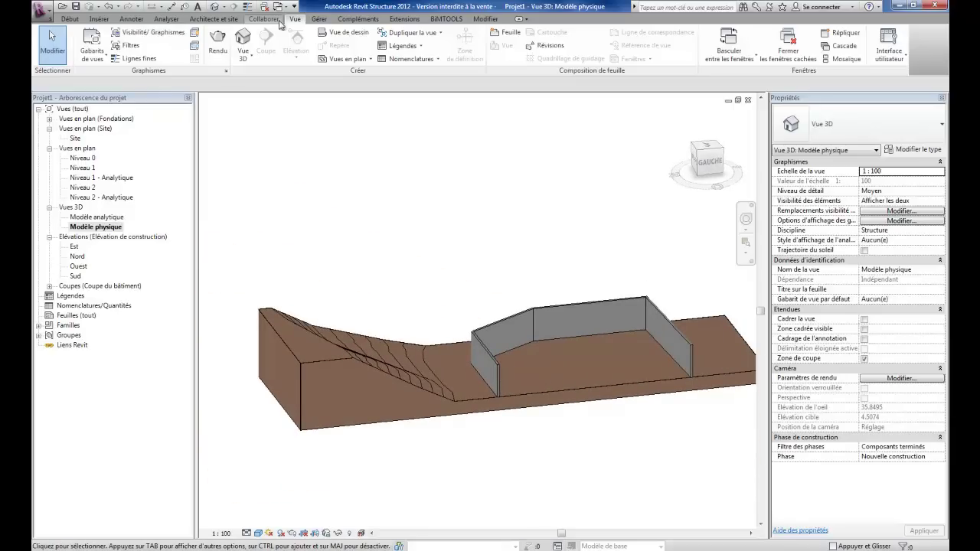
Create a new quantity schedule for the Topographie category, Nomenclature de la topographie 2
left_click(410, 58)
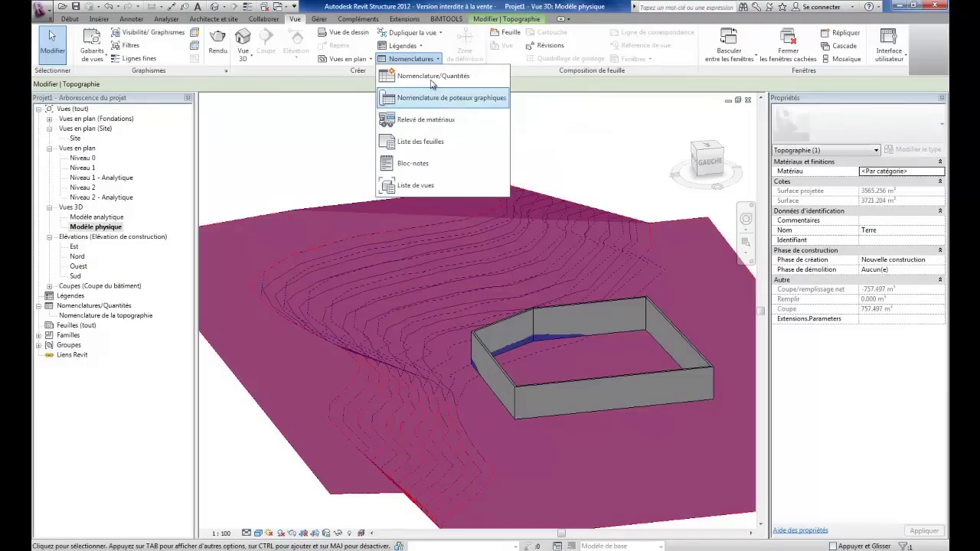
left_click(427, 75)
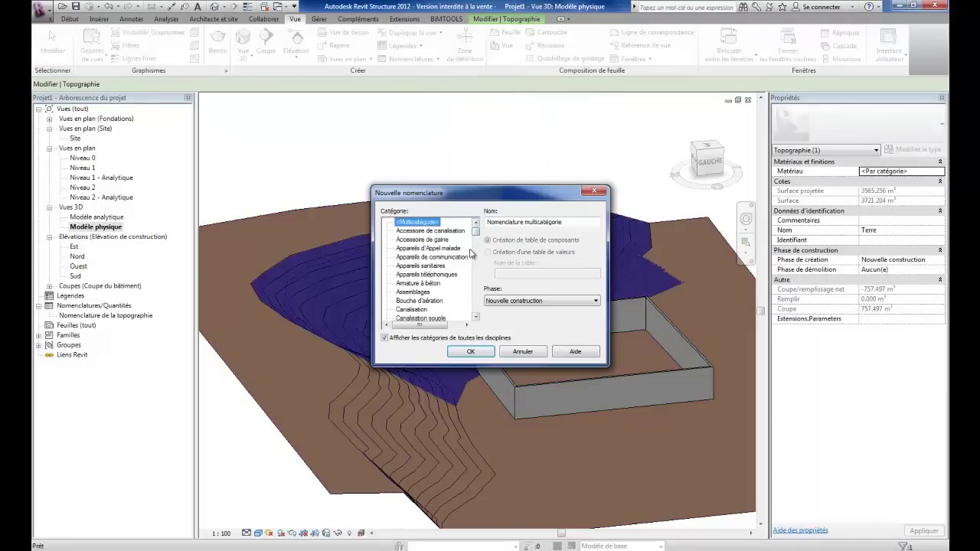
scroll(467, 275, "down", 4)
scroll(460, 304, "down", 4)
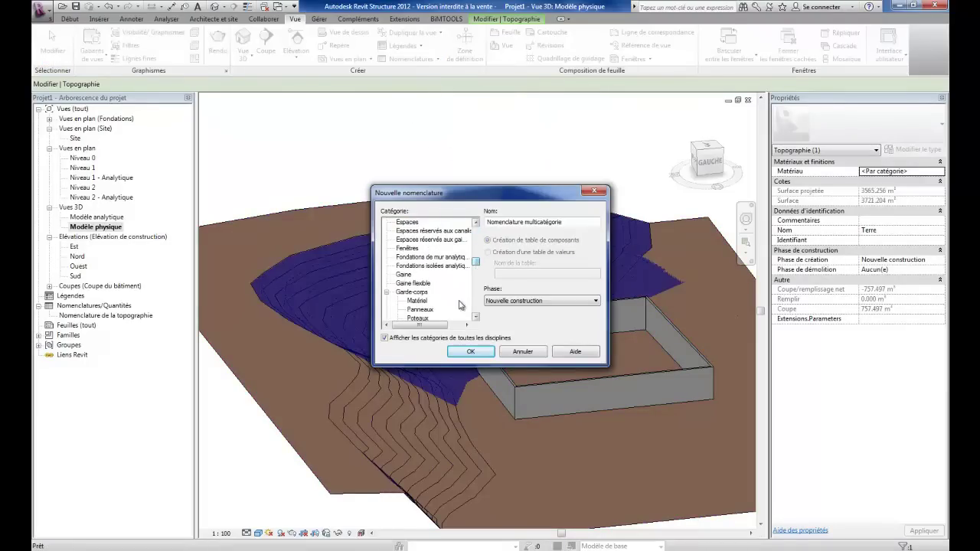
left_click(413, 342)
left_click_drag(476, 242, 479, 311)
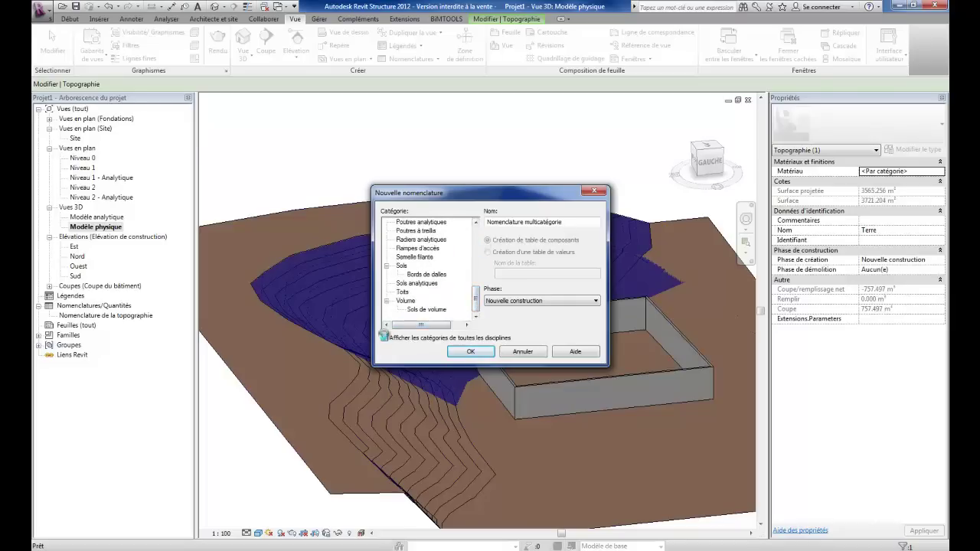
left_click(385, 337)
left_click_drag(476, 231, 489, 314)
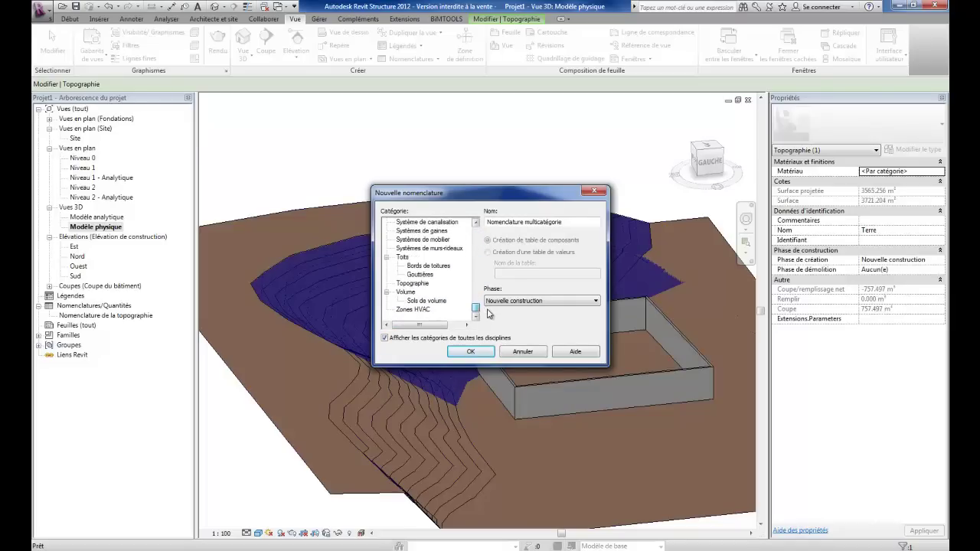
left_click(418, 284)
left_click(473, 352)
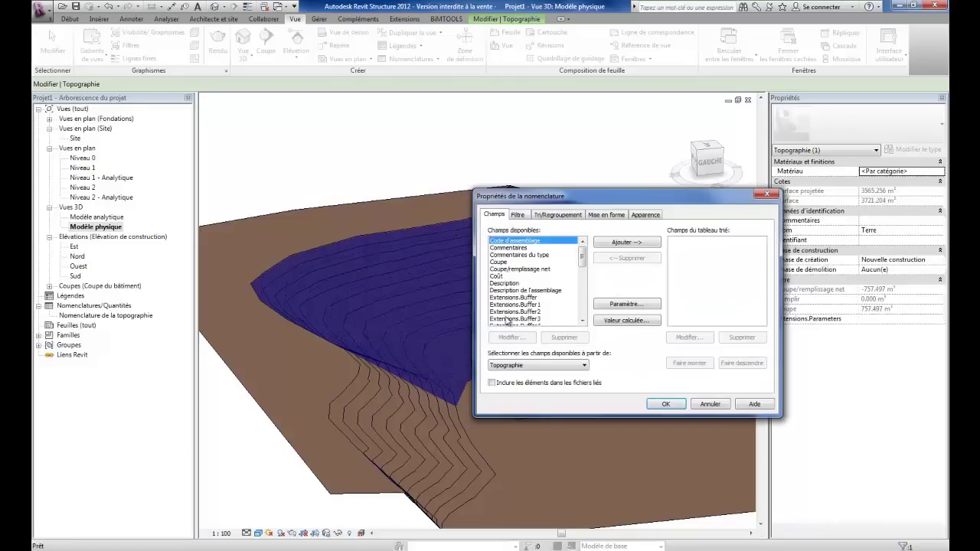
Add fields Coupe, Coupe/remplissage net, Remplir, Surface and Surface projetée, then confirm
left_click(498, 262)
left_click(618, 243)
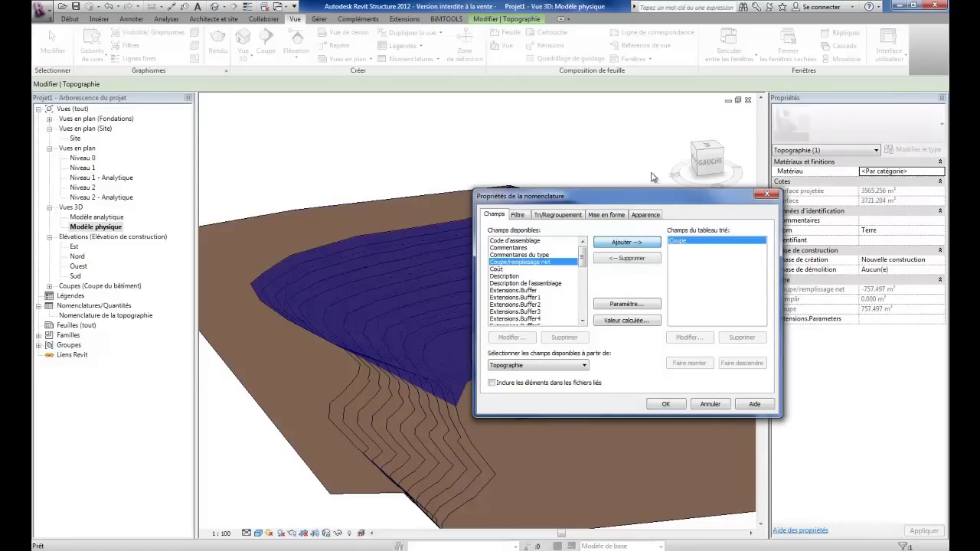
left_click_drag(644, 192, 571, 180)
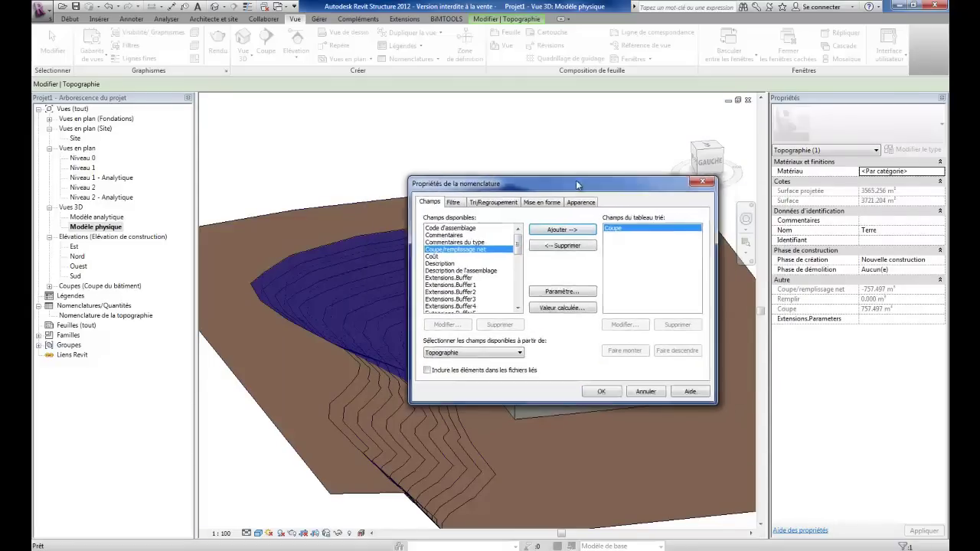
left_click(549, 231)
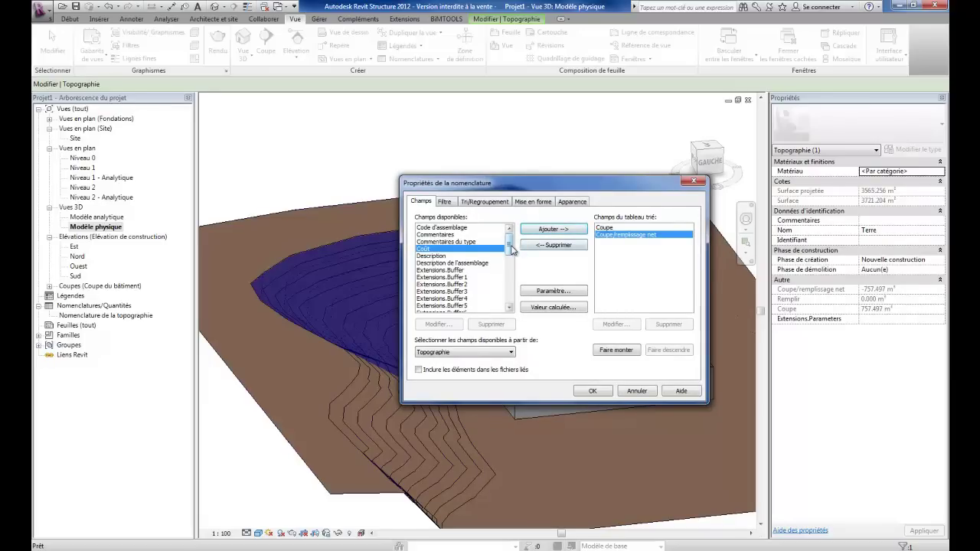
left_click_drag(511, 249, 517, 296)
left_click(427, 277)
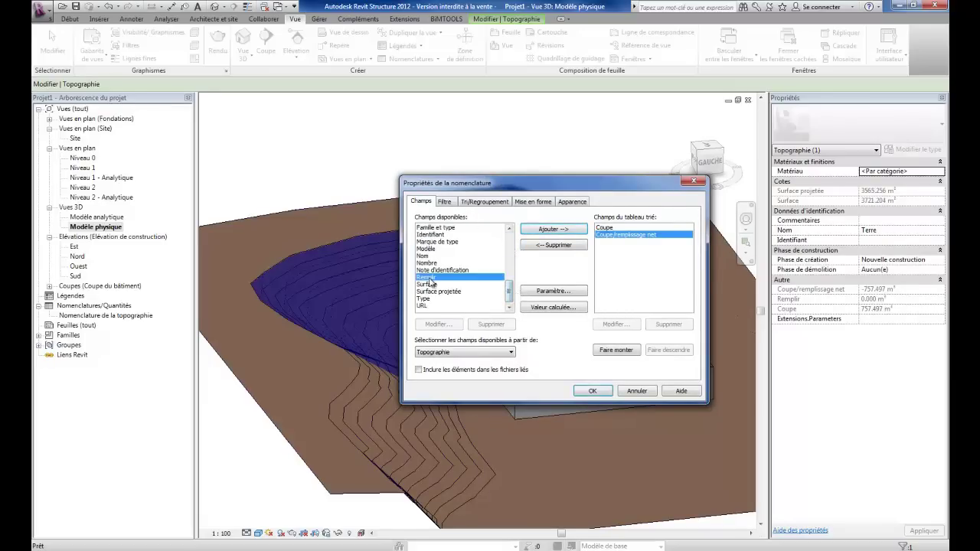
left_click(548, 231)
left_click(550, 231)
left_click(550, 231)
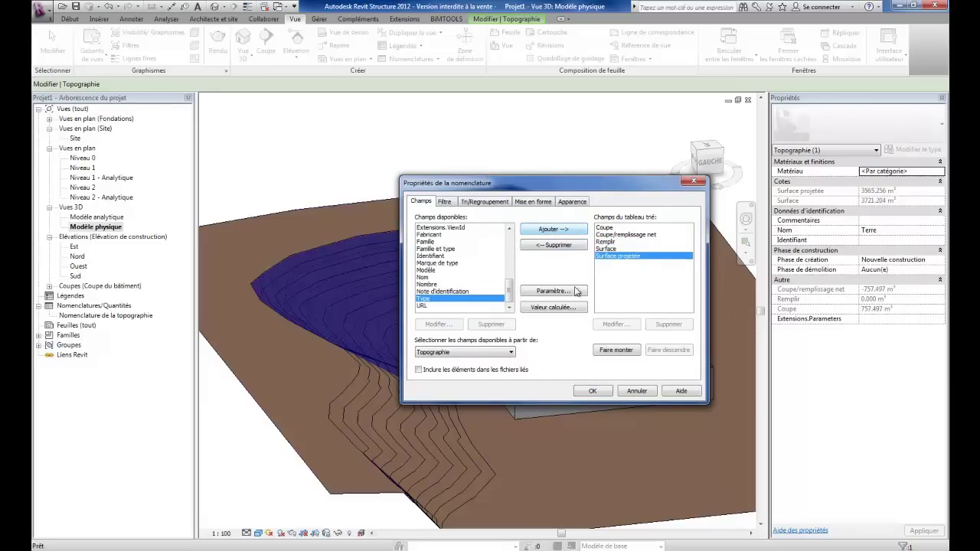
left_click(593, 391)
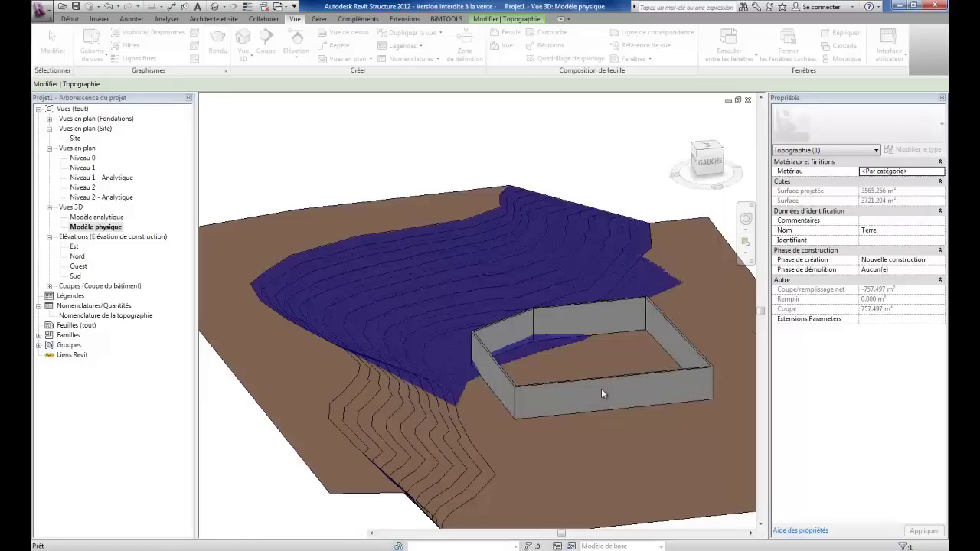